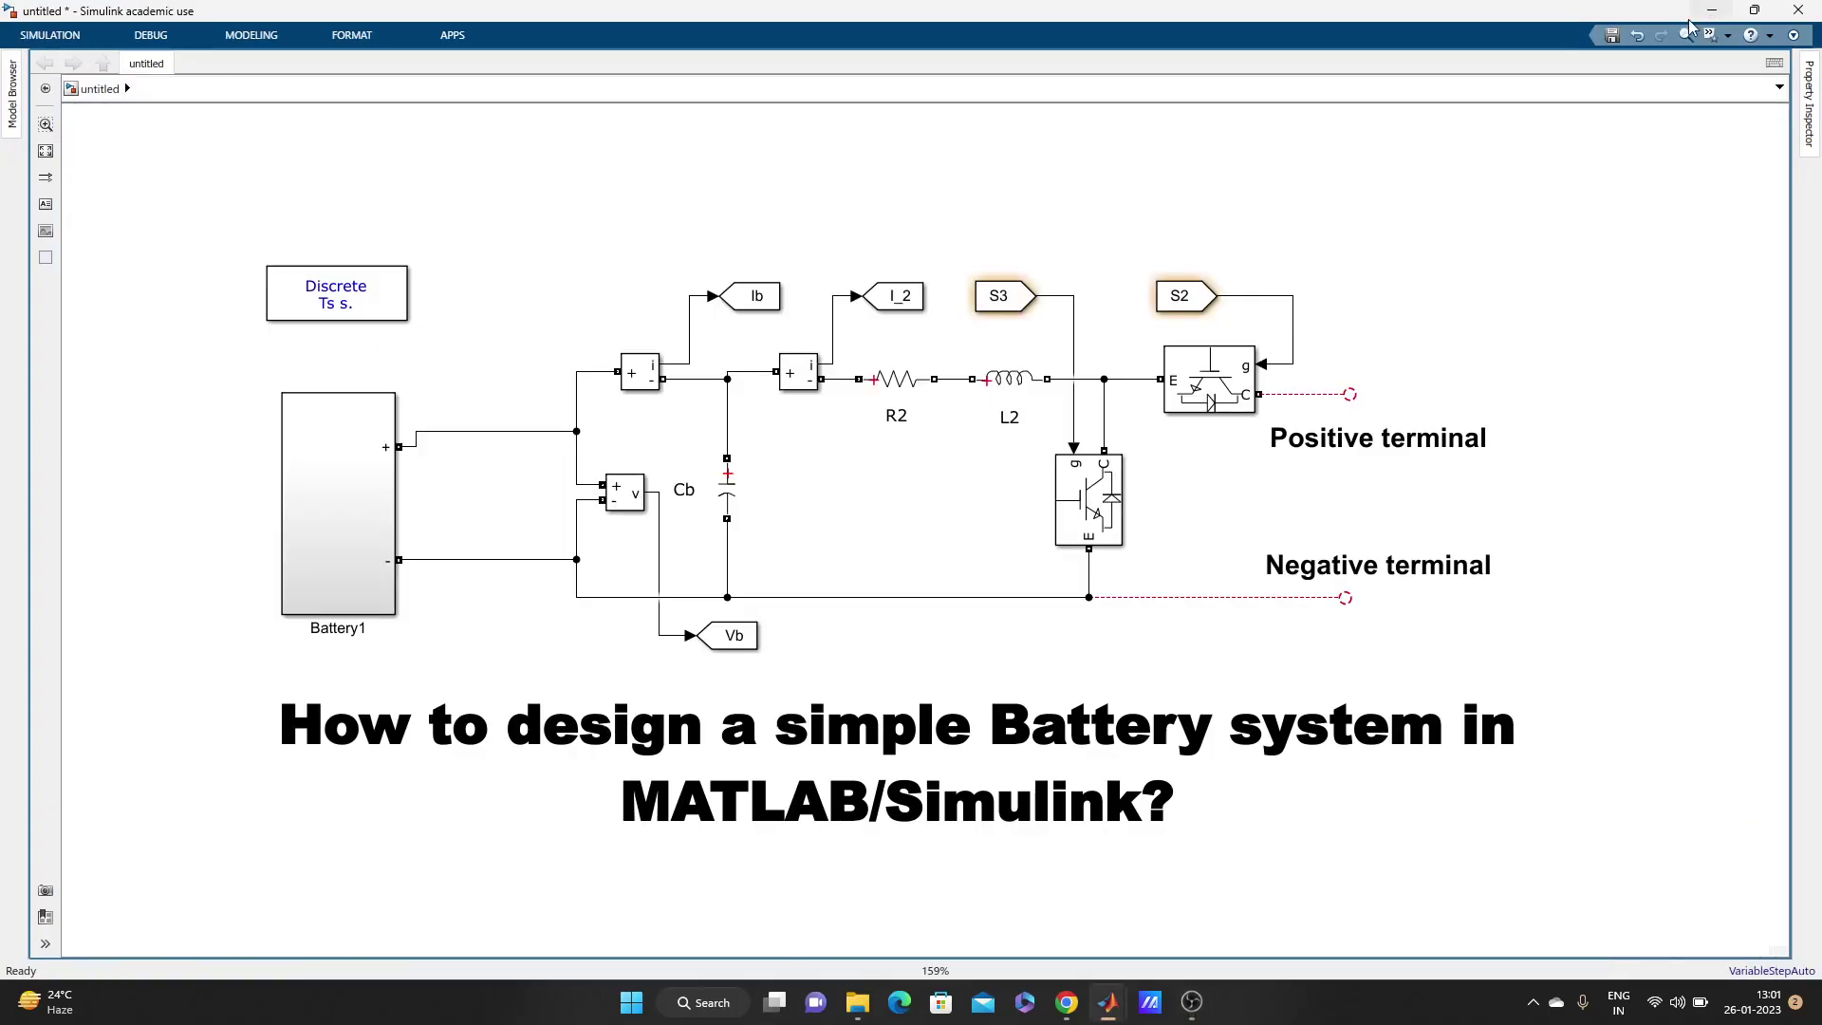
- Inspect the Negative terminal and model title annotations on the top-level diagram
left_click(1368, 577)
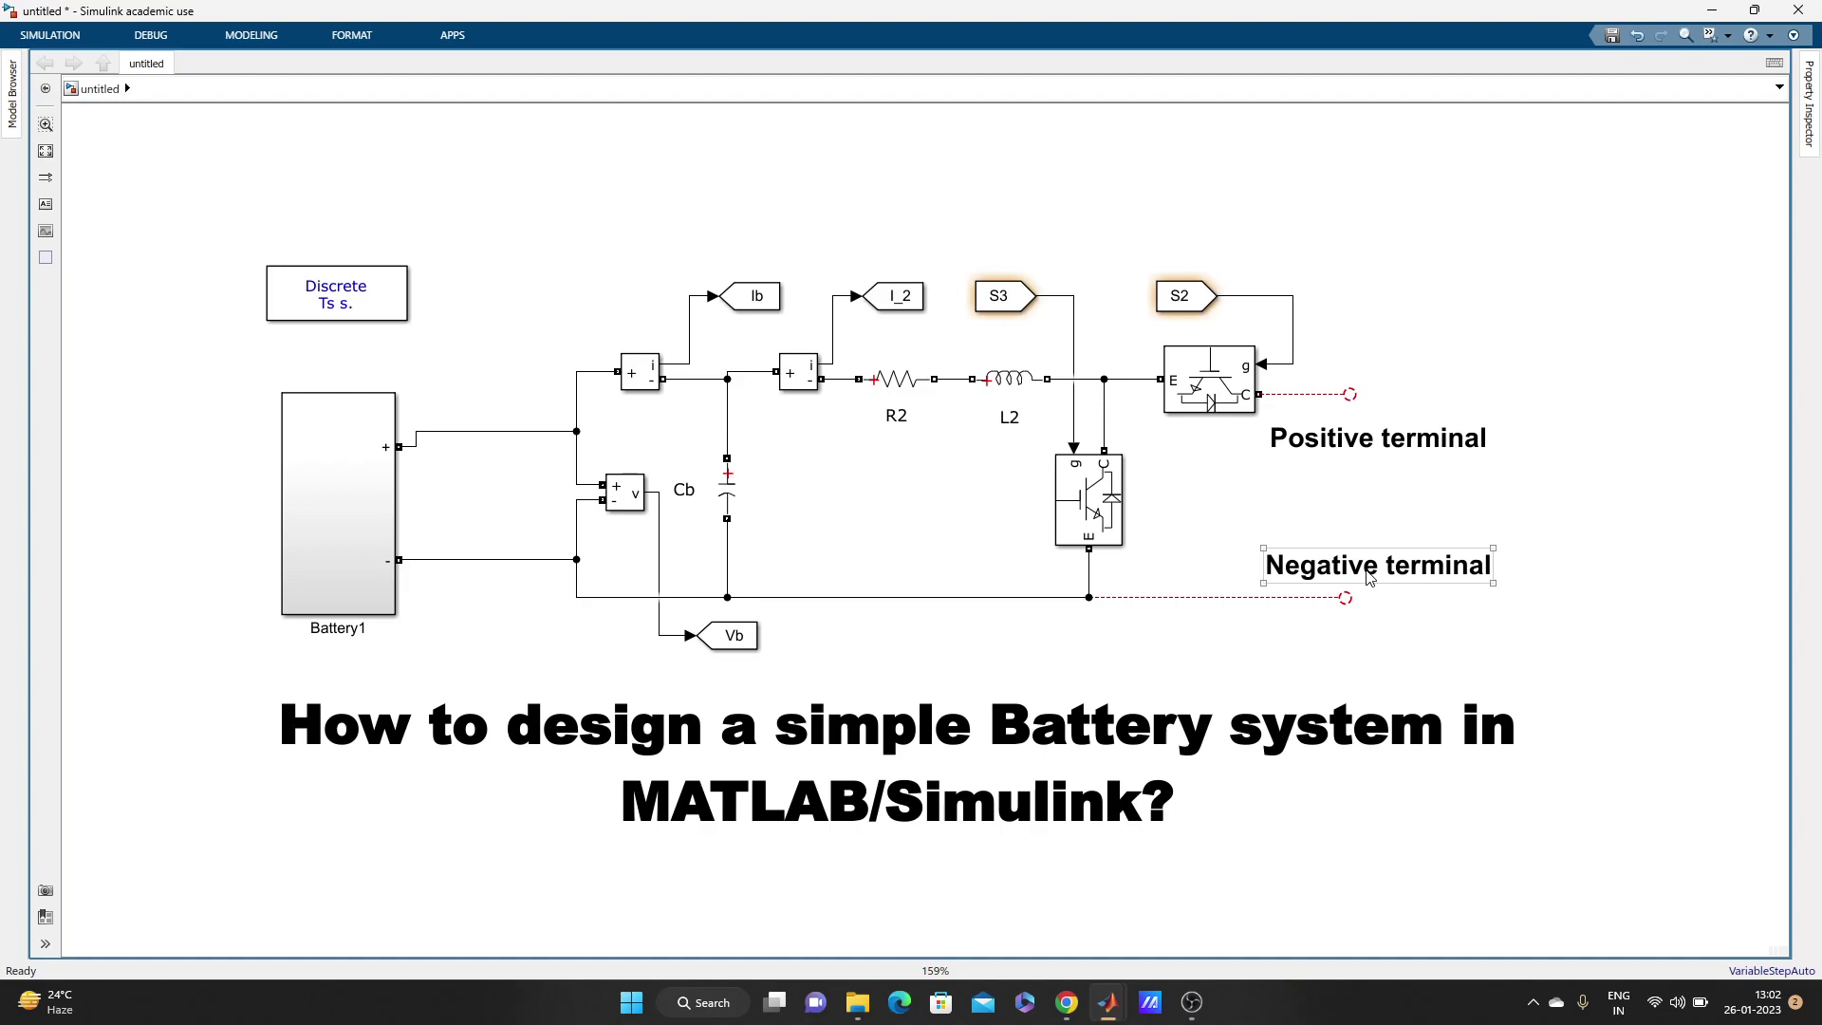
left_click(1562, 533)
left_click(1375, 566)
left_click(1325, 524)
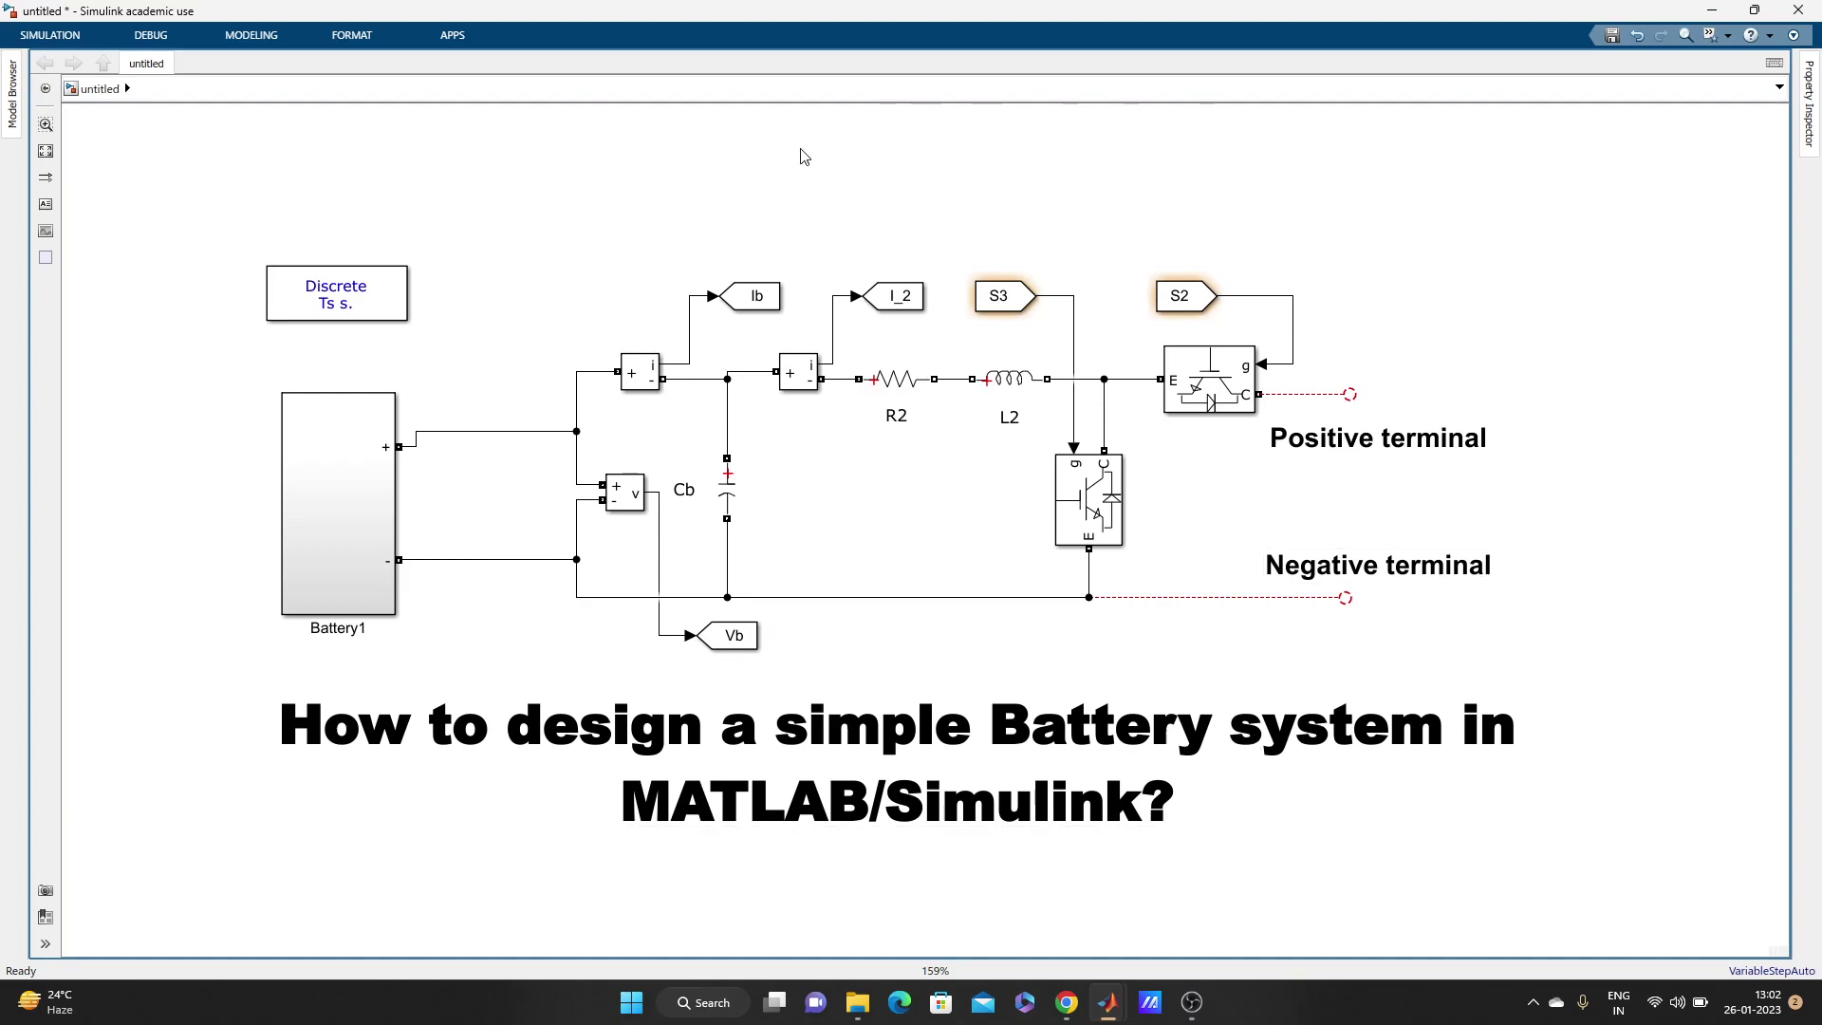
left_click(1068, 720)
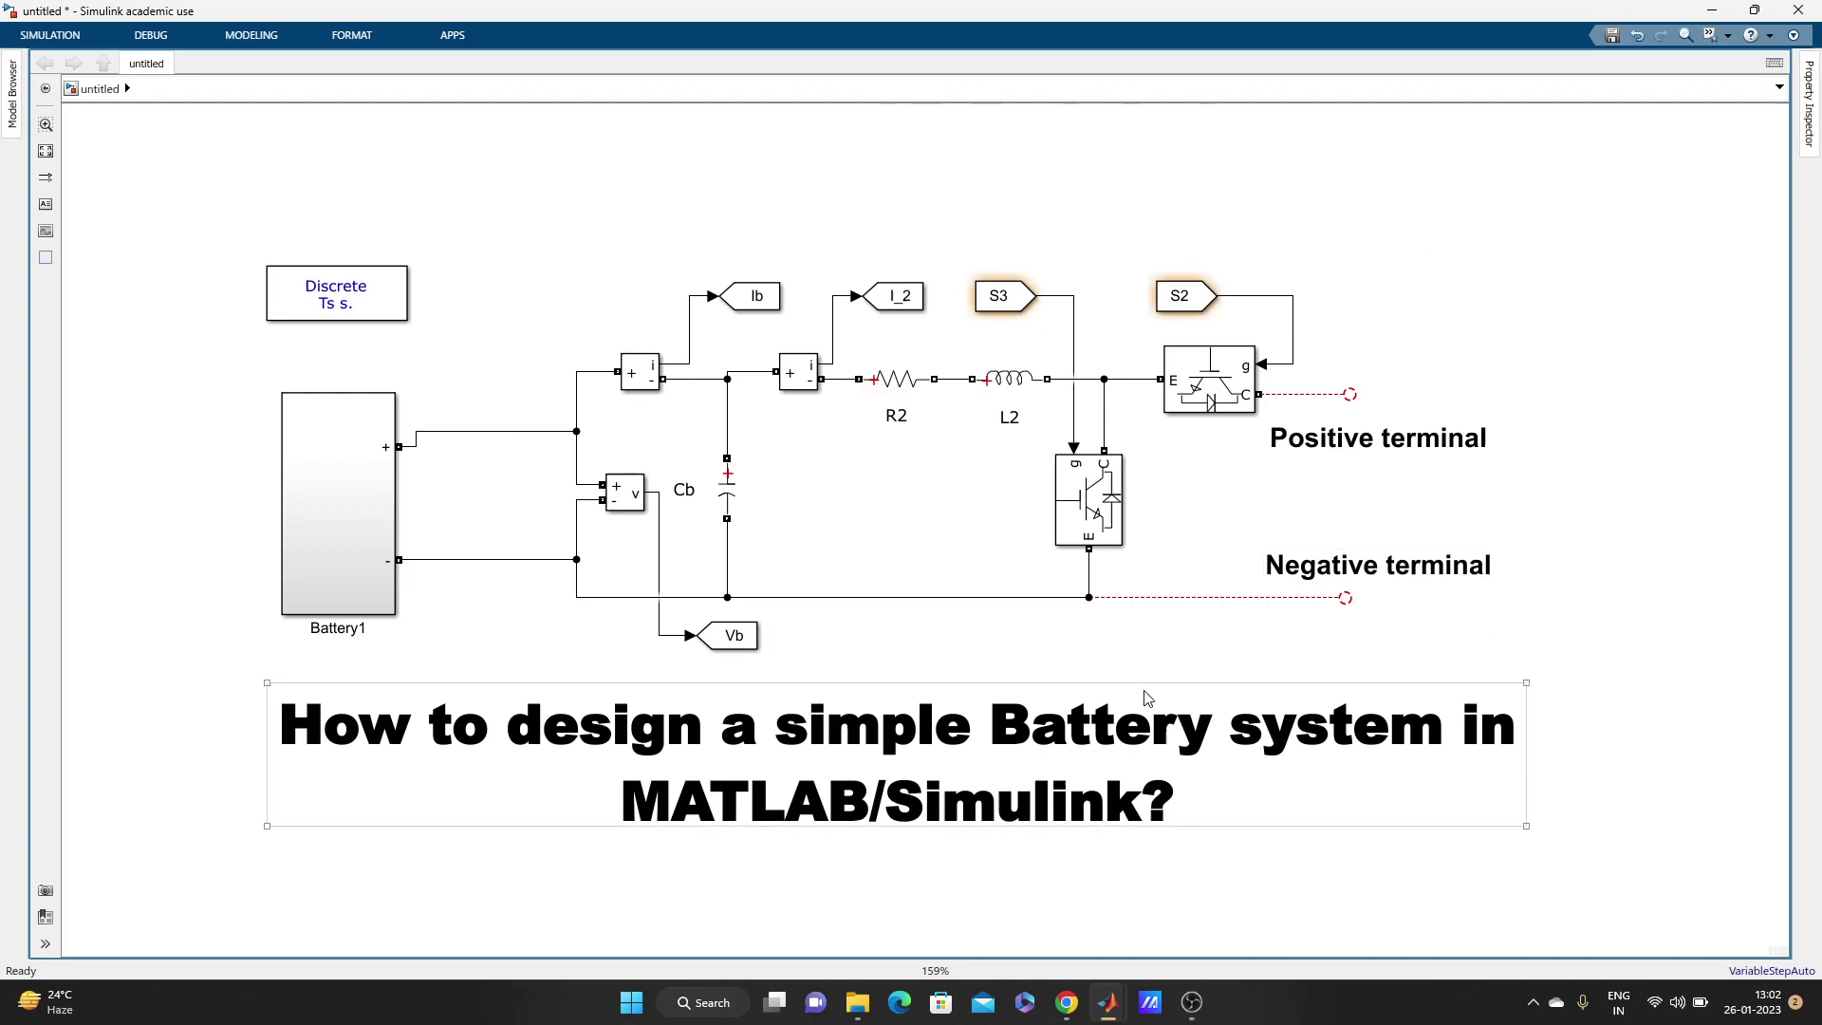
left_click(1146, 698)
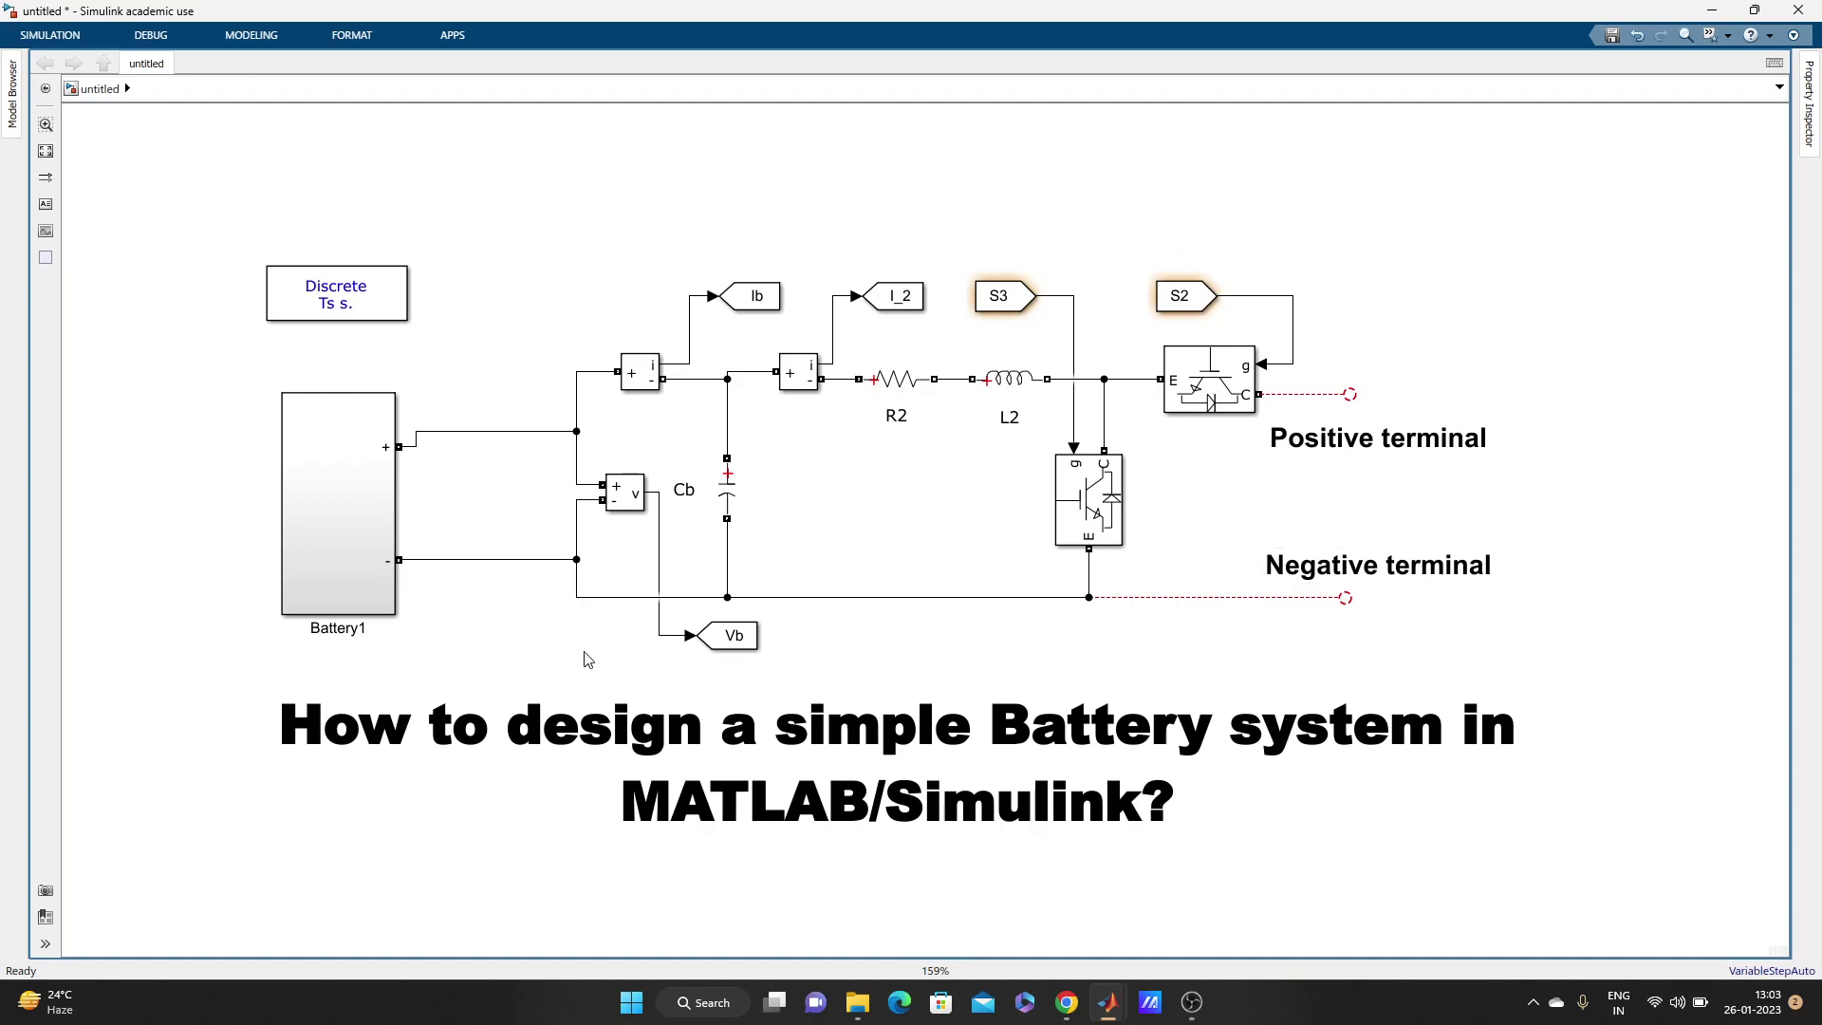
- Check the Battery1 and Discrete solver blocks, then open Battery1 fitted to the view
left_click(329, 491)
left_click(815, 478)
left_click(365, 285)
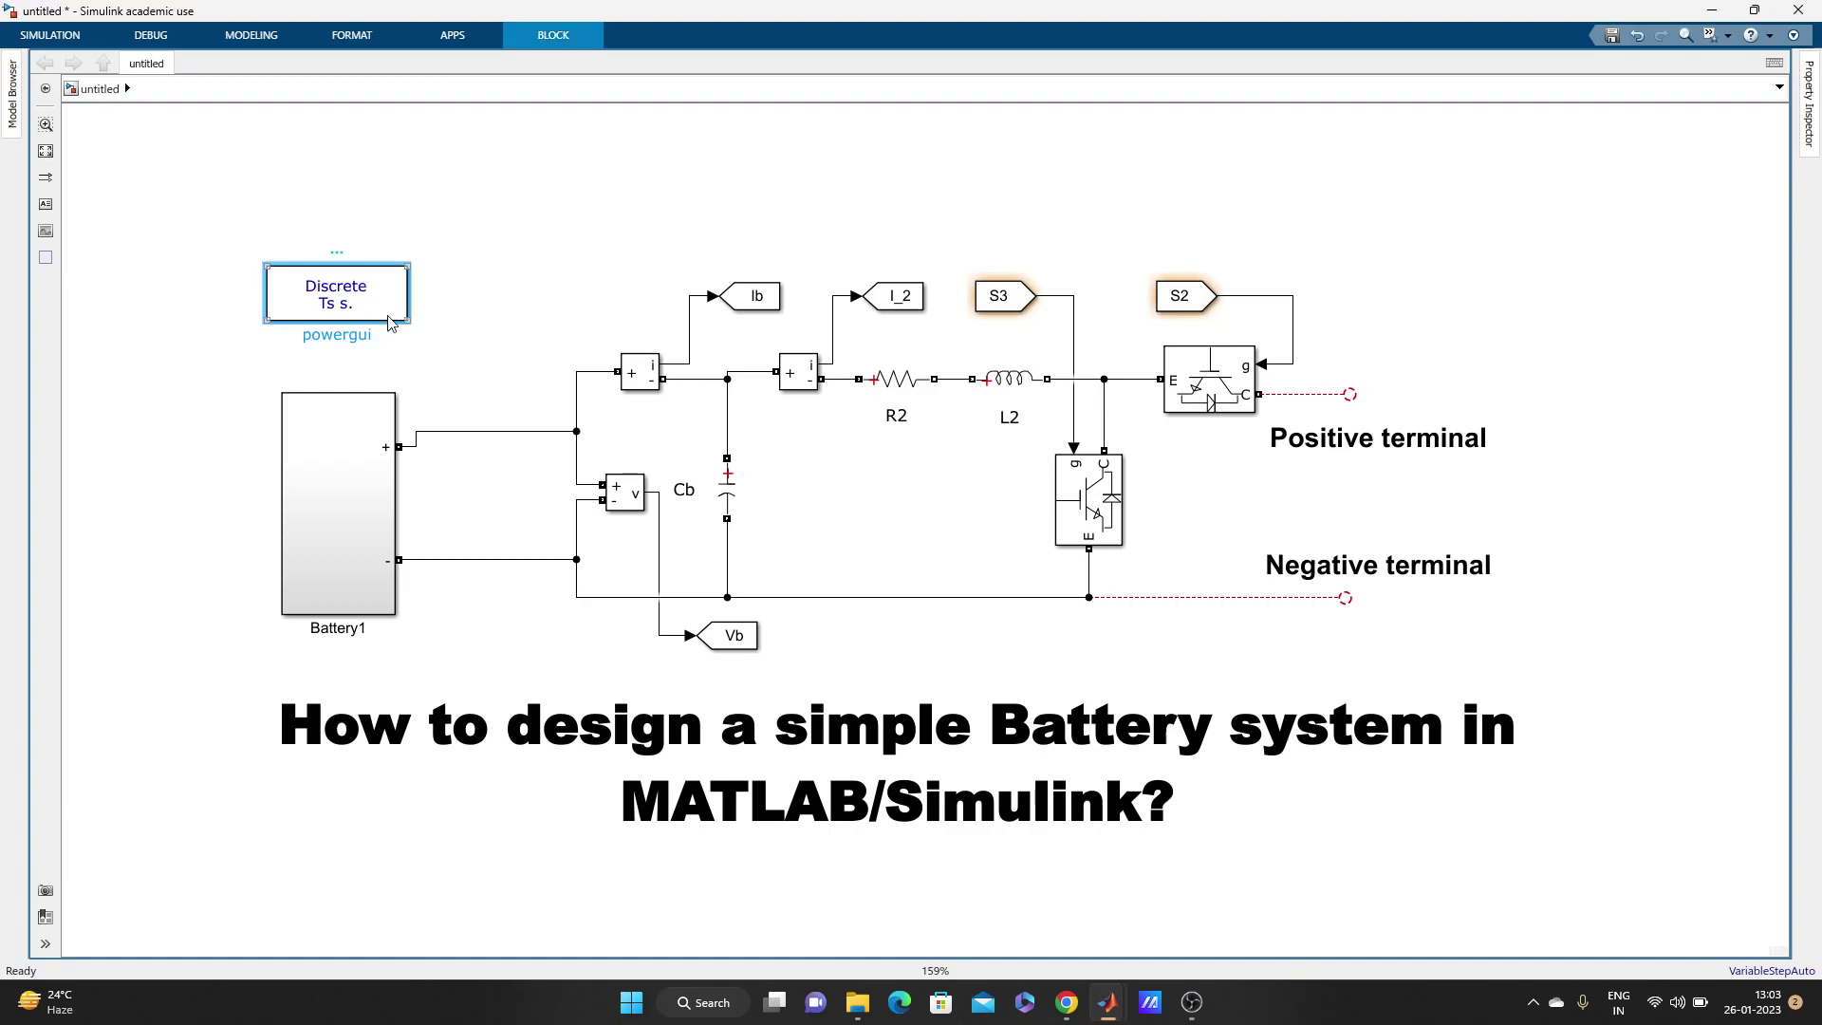
left_click(501, 285)
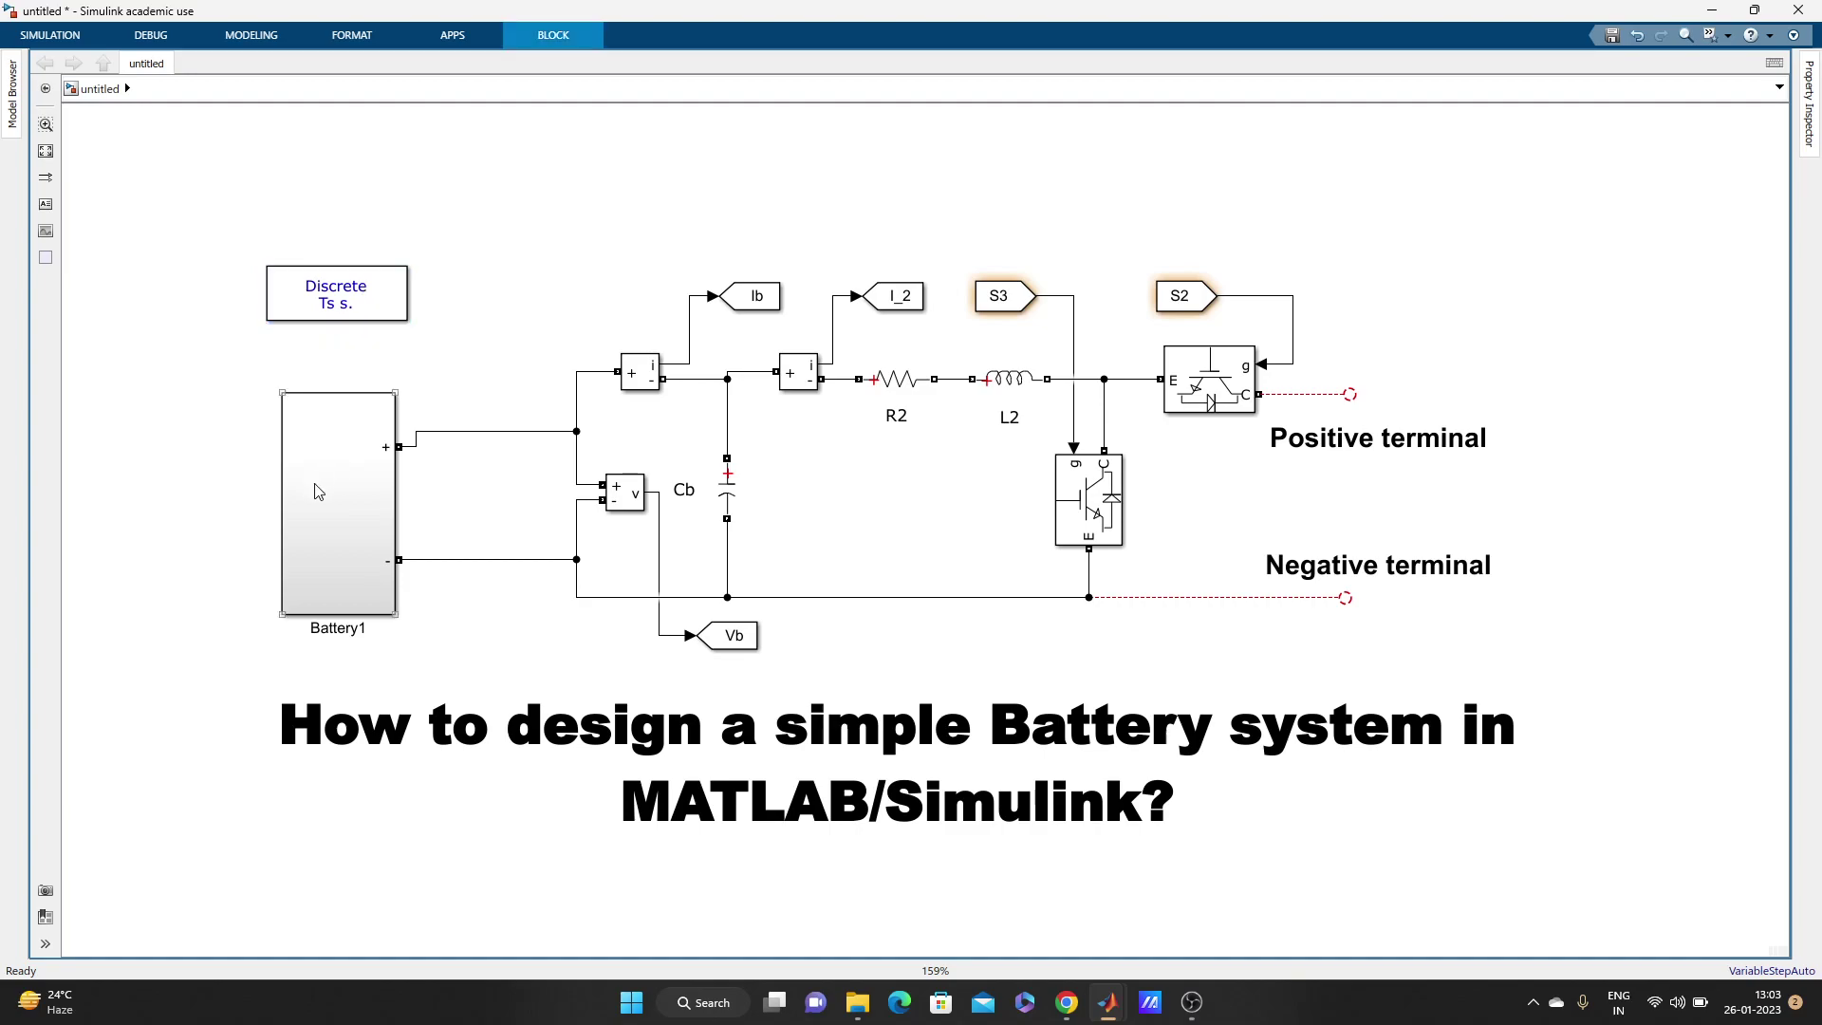
double_click(341, 553)
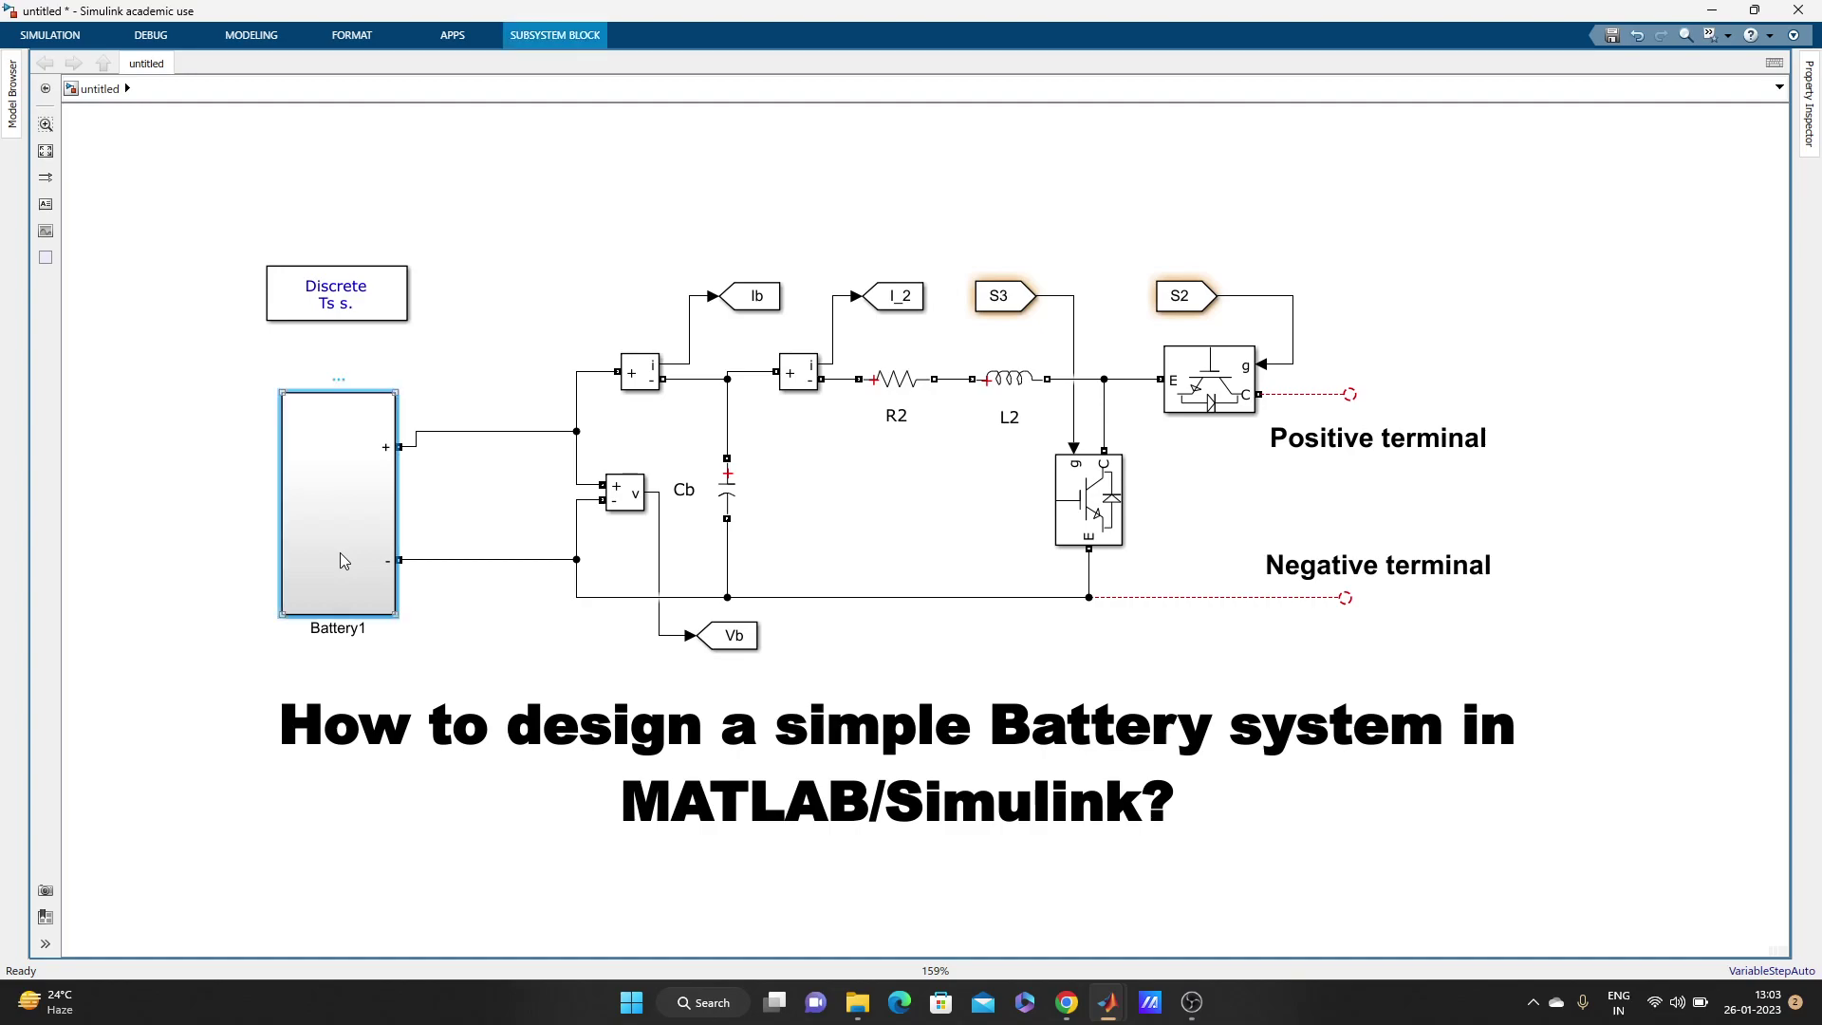
left_click(45, 150)
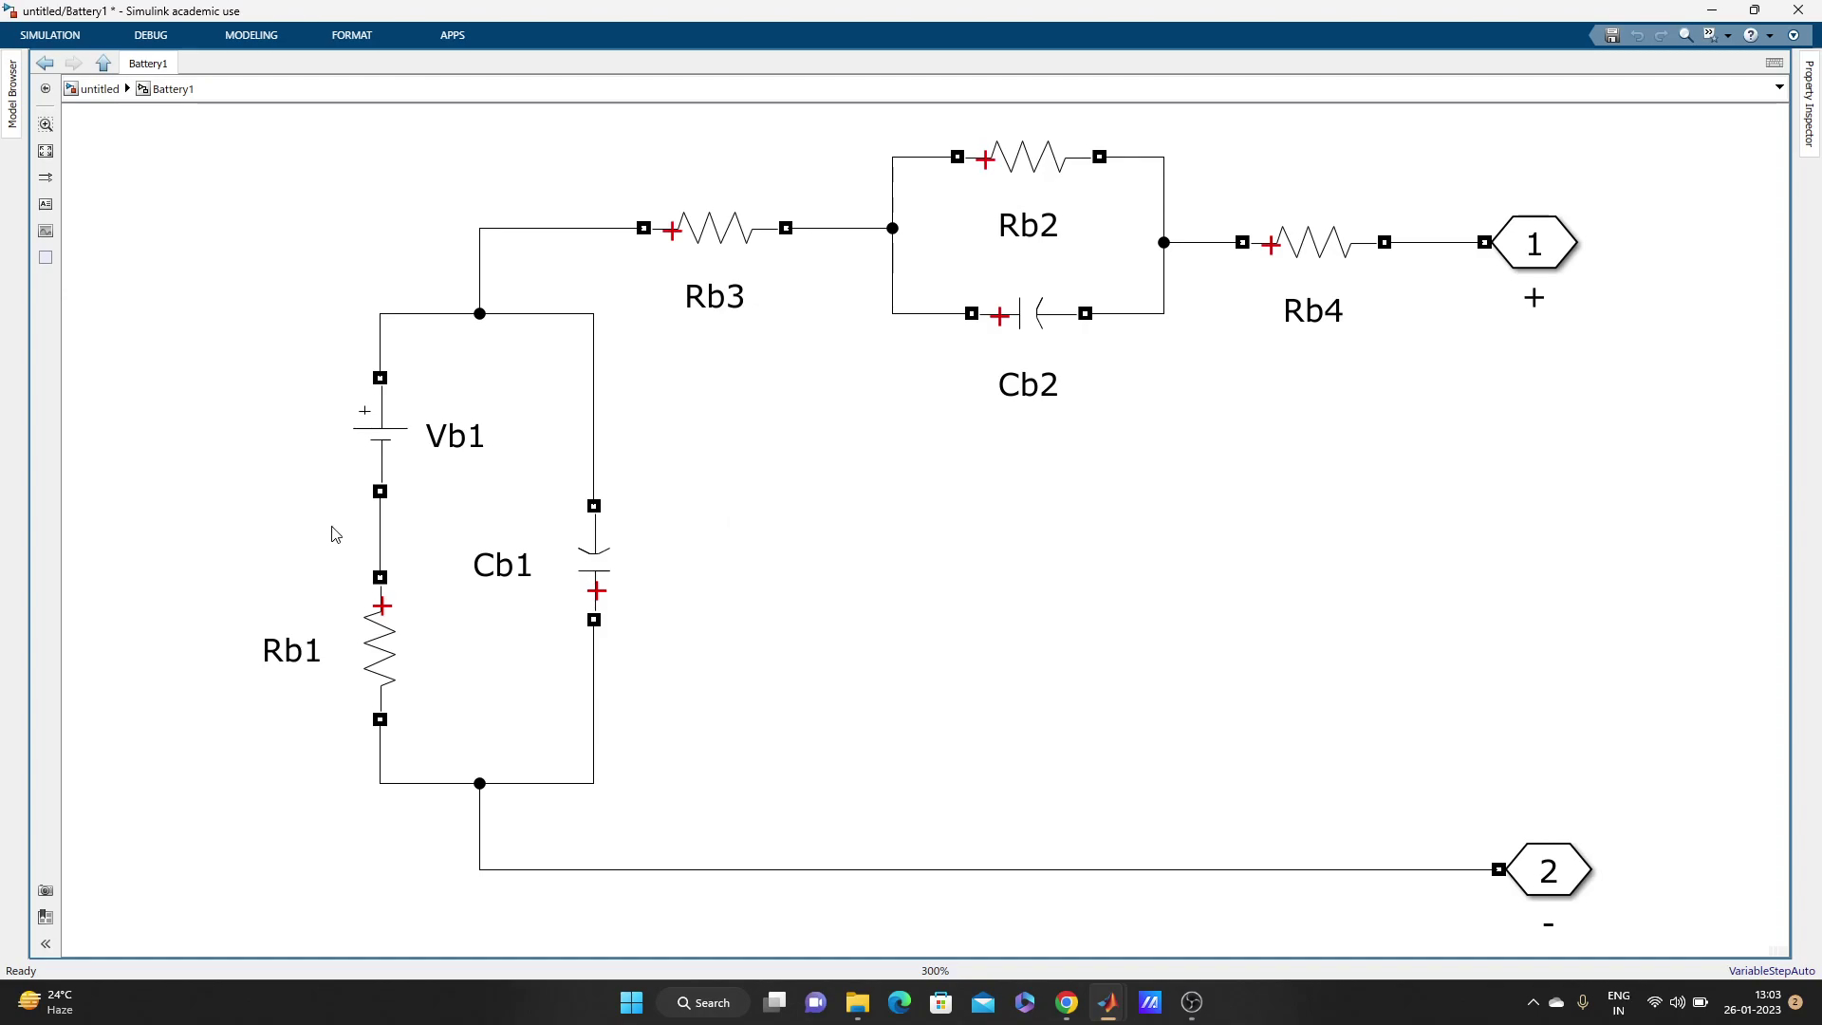
left_click(394, 454)
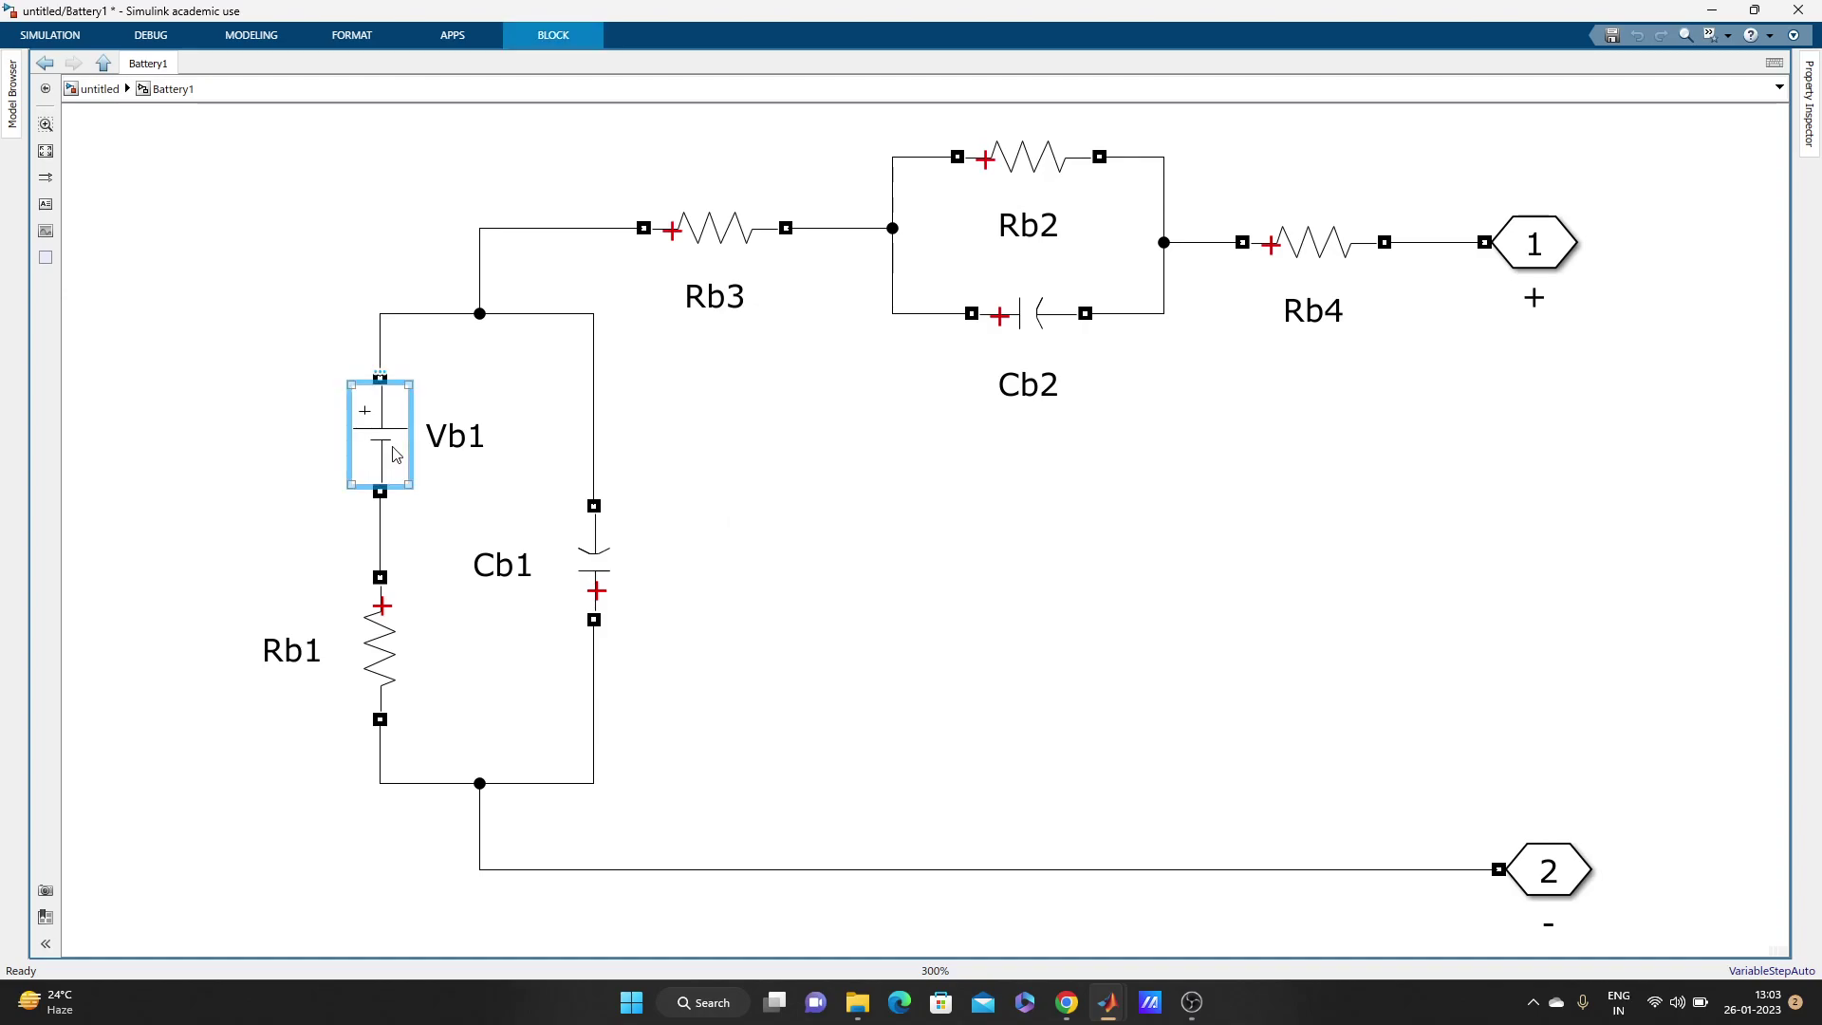
double_click(393, 453)
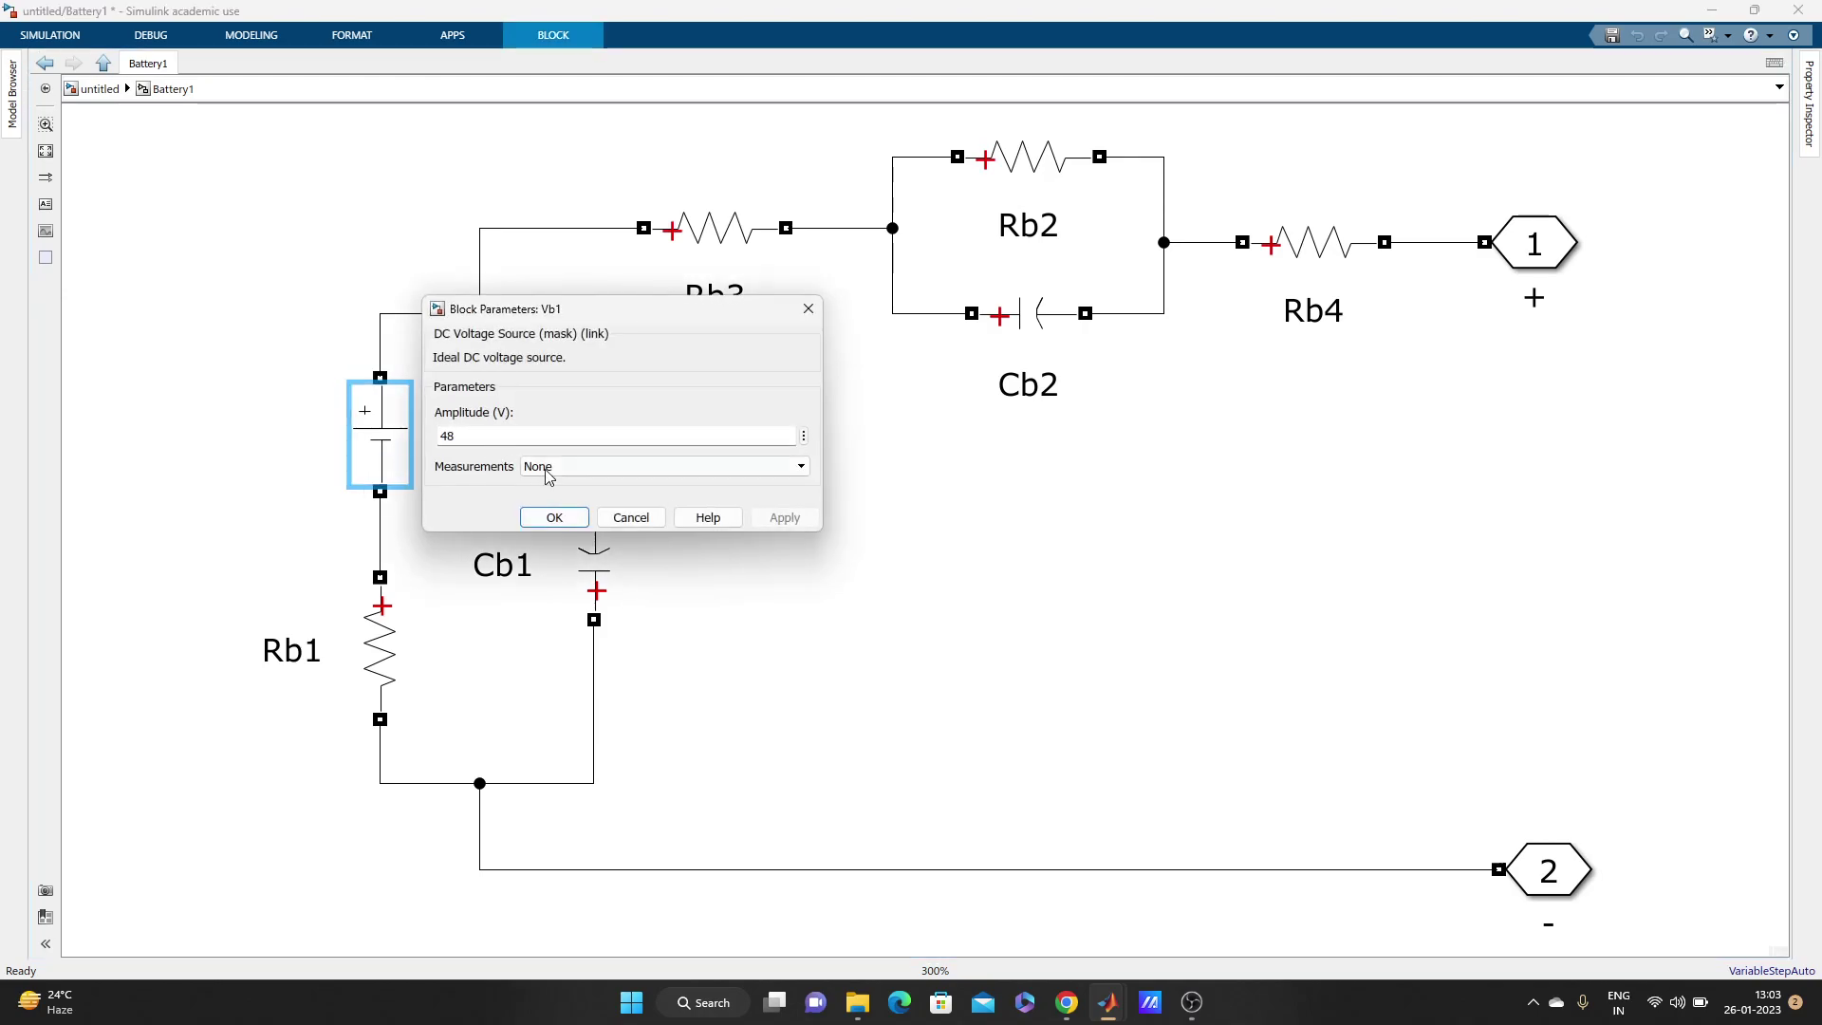
left_click(554, 519)
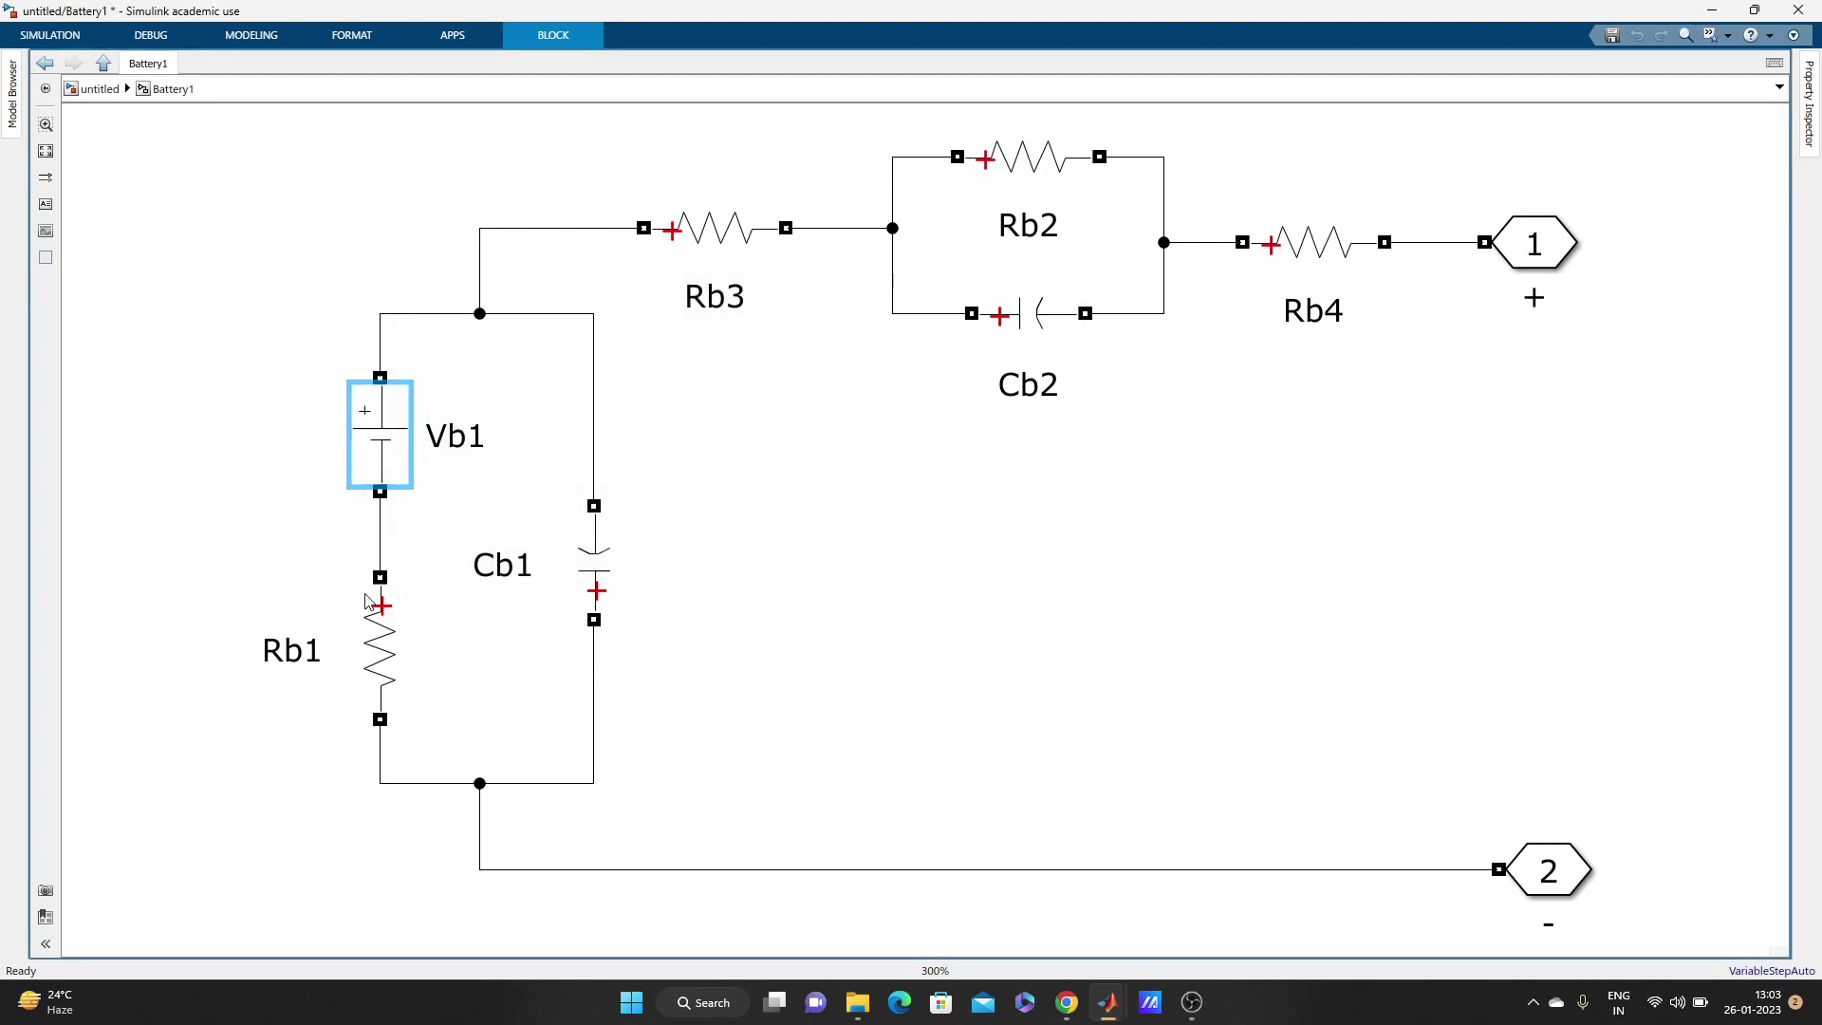
left_click(381, 649)
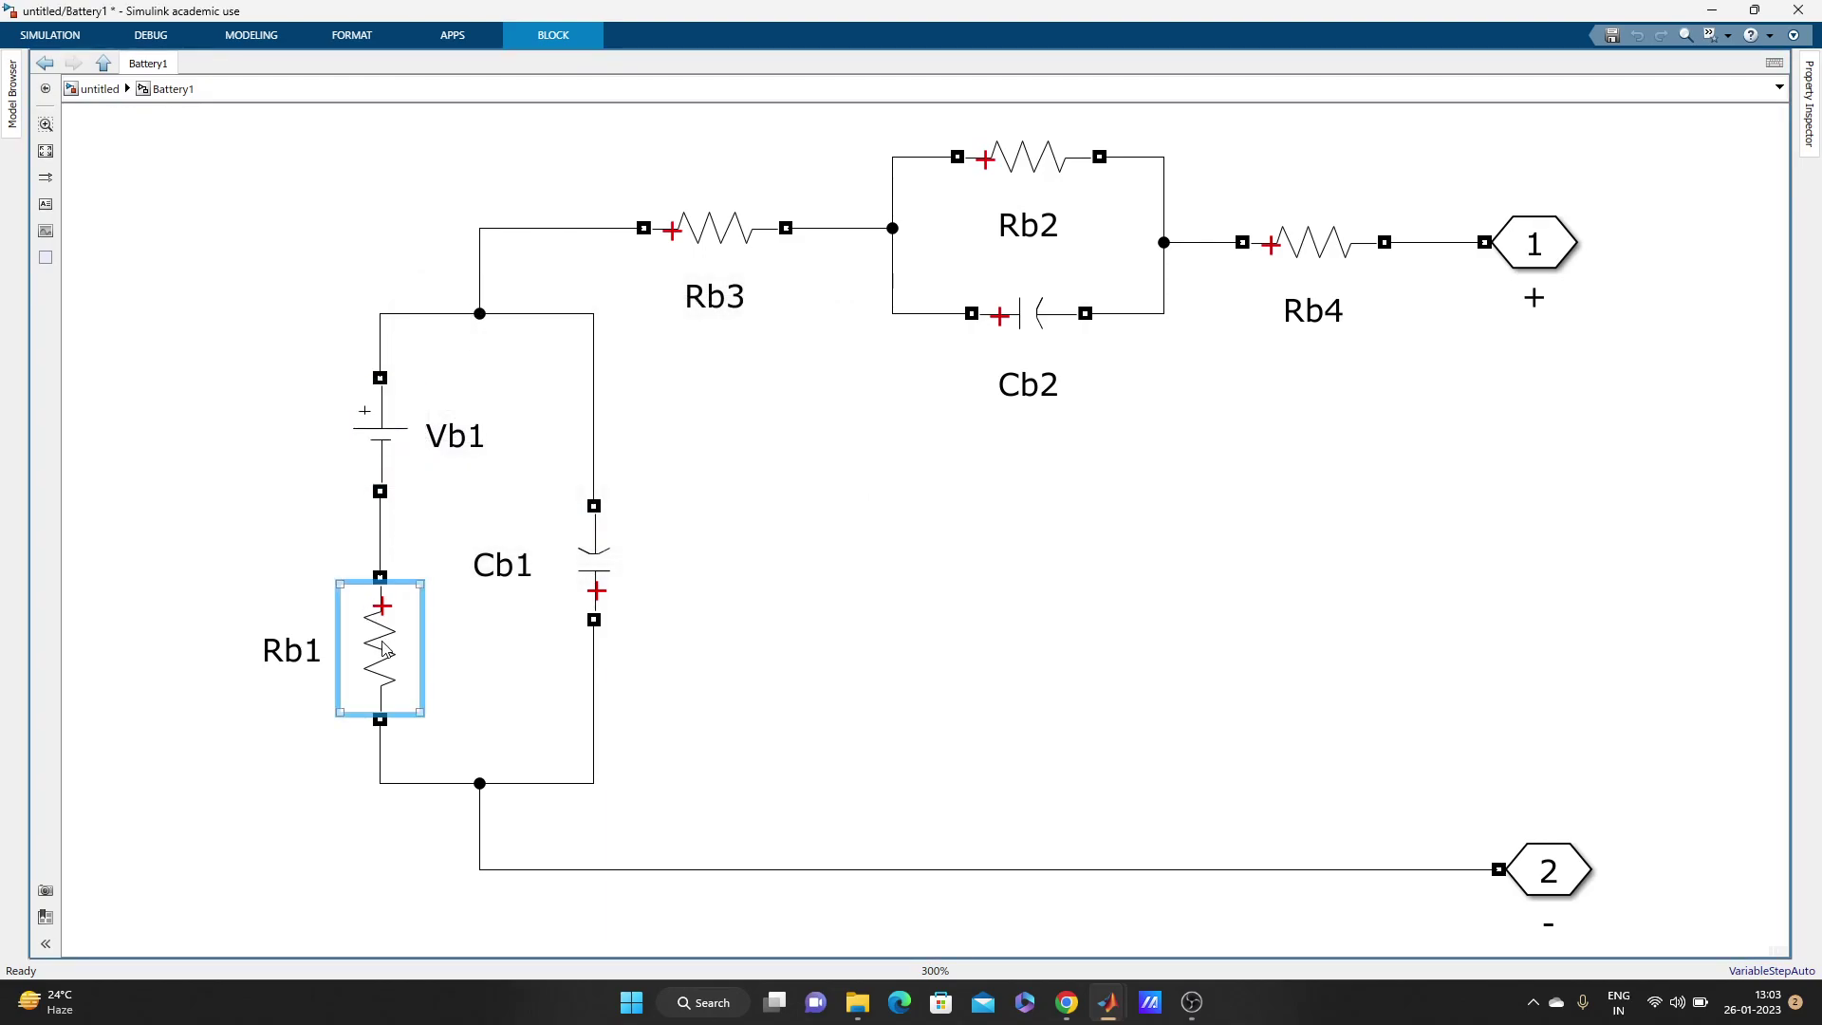
left_click(574, 568)
left_click(712, 232)
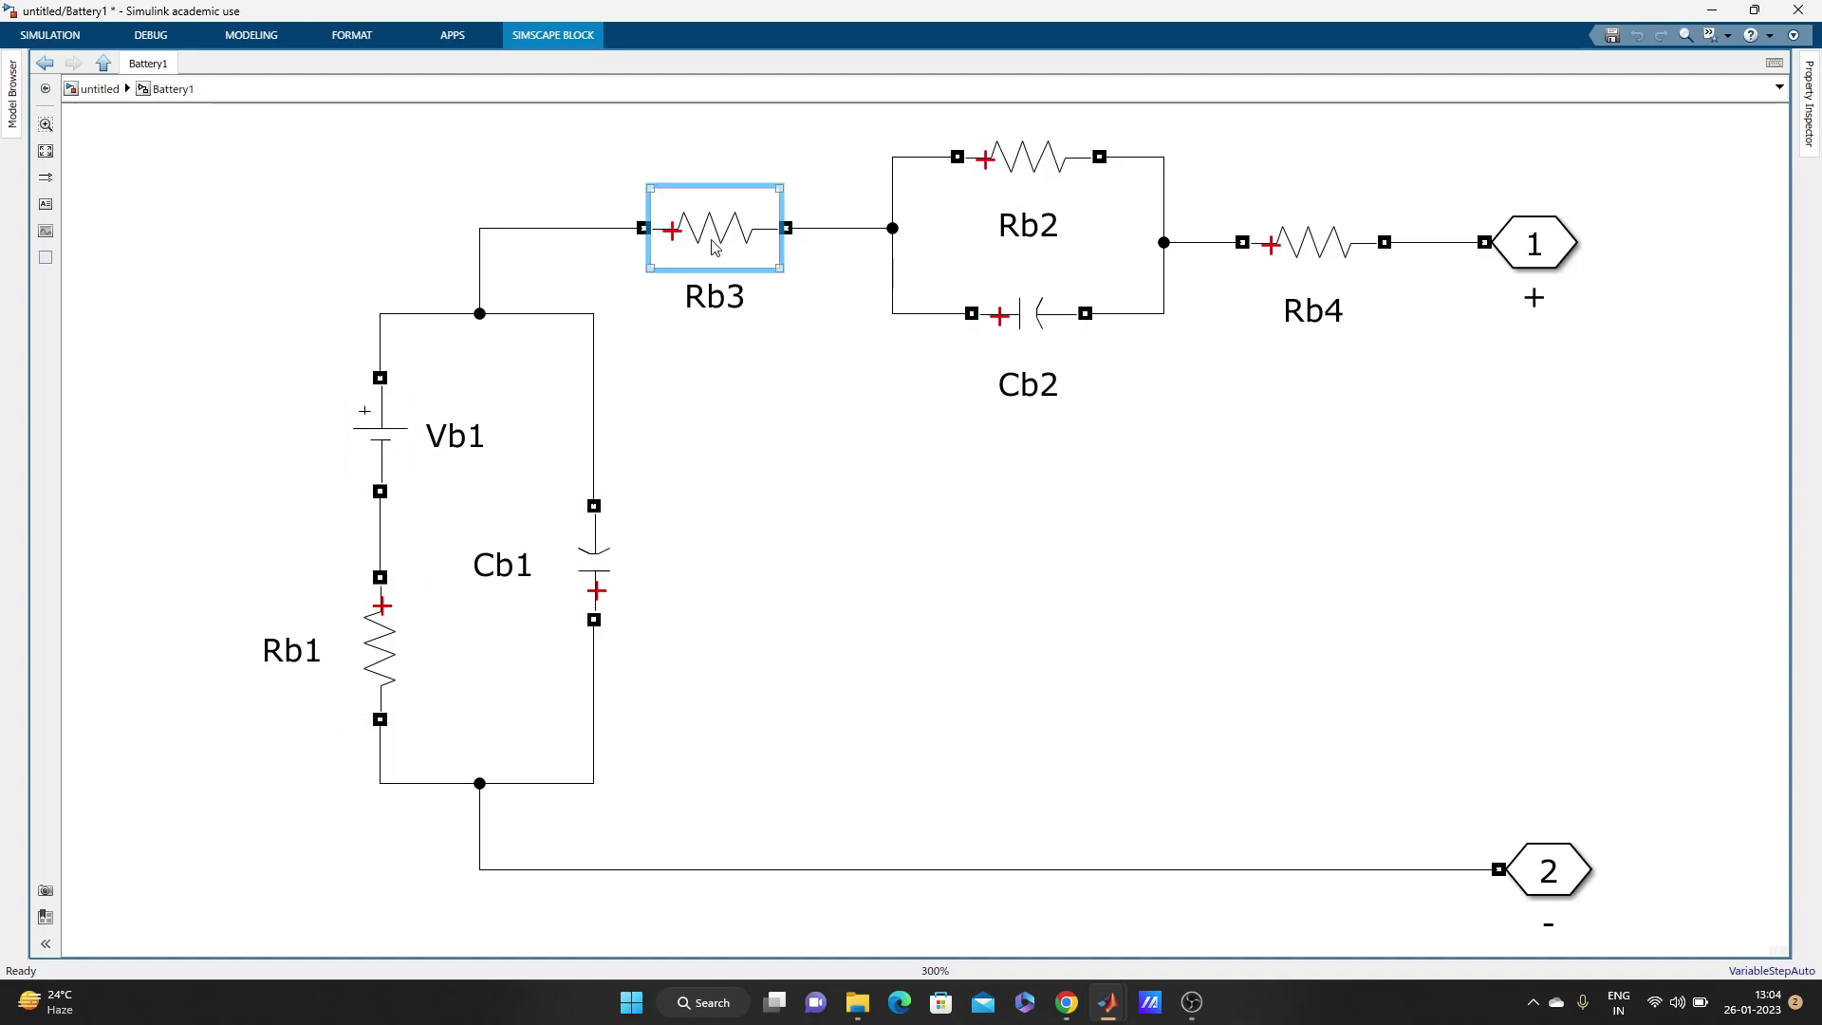
left_click(827, 489)
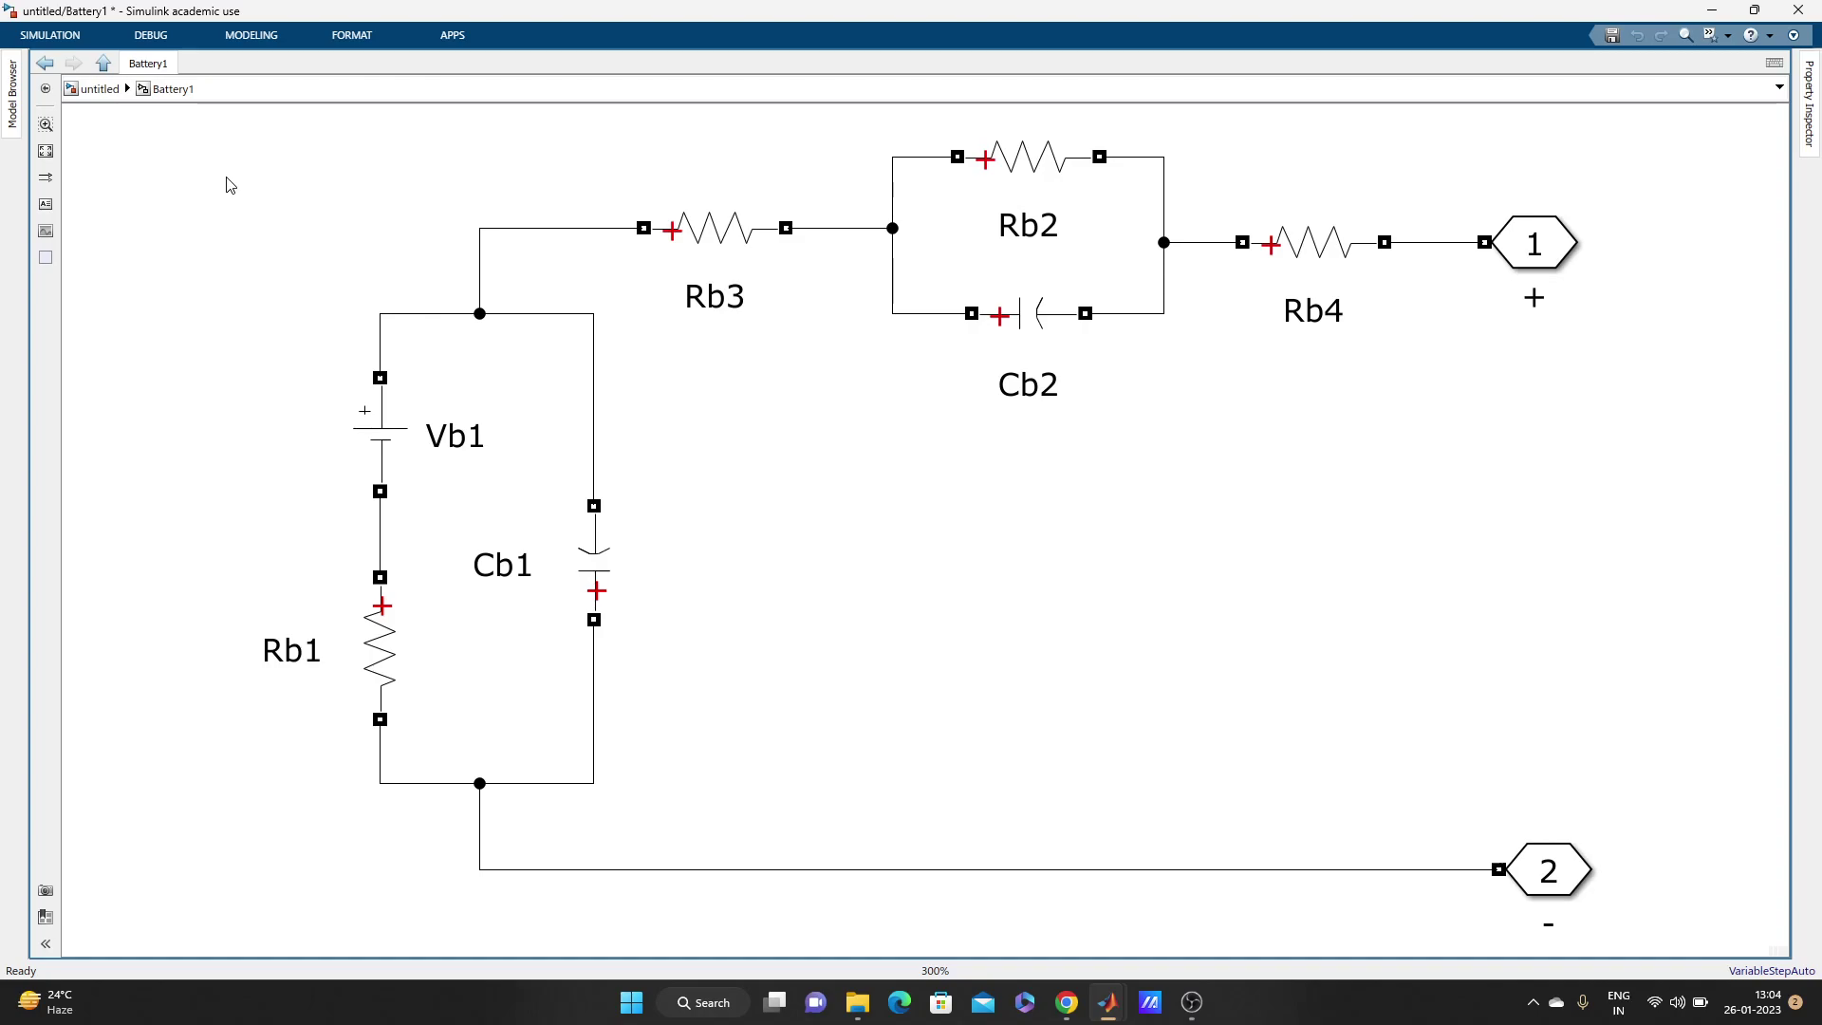
left_click(394, 658)
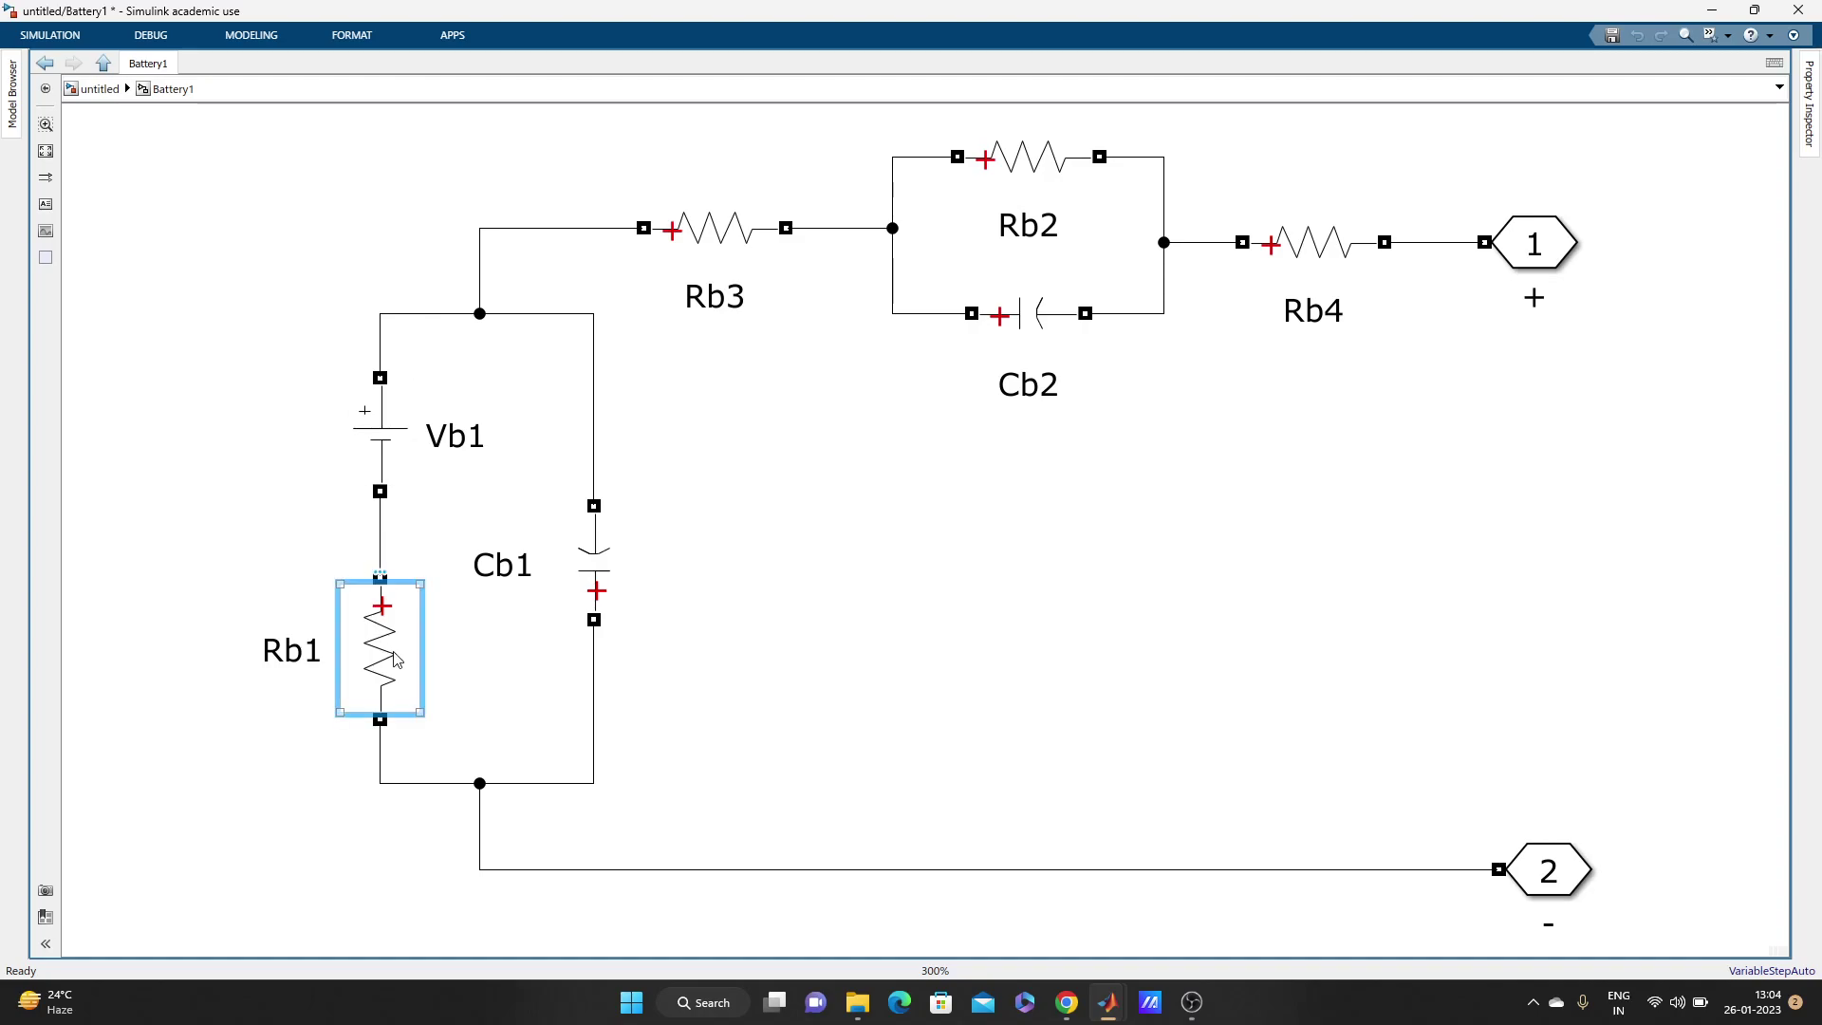
double_click(394, 659)
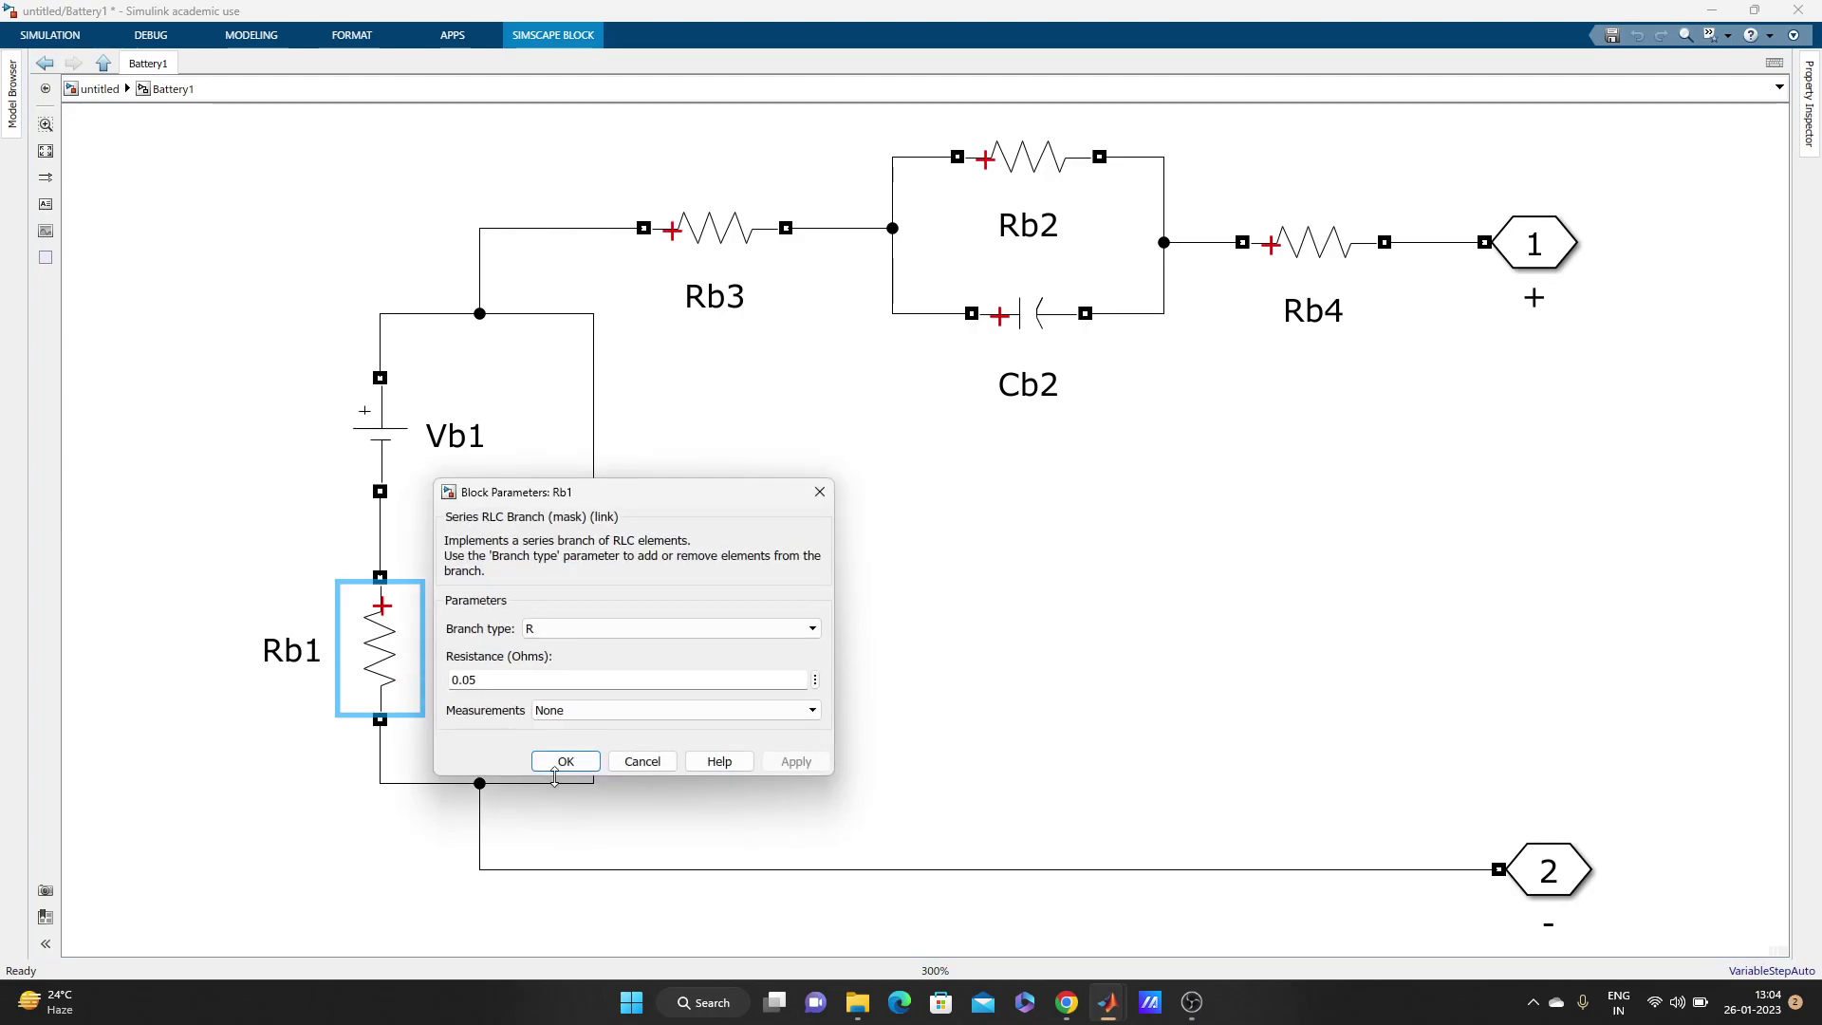
left_click(567, 762)
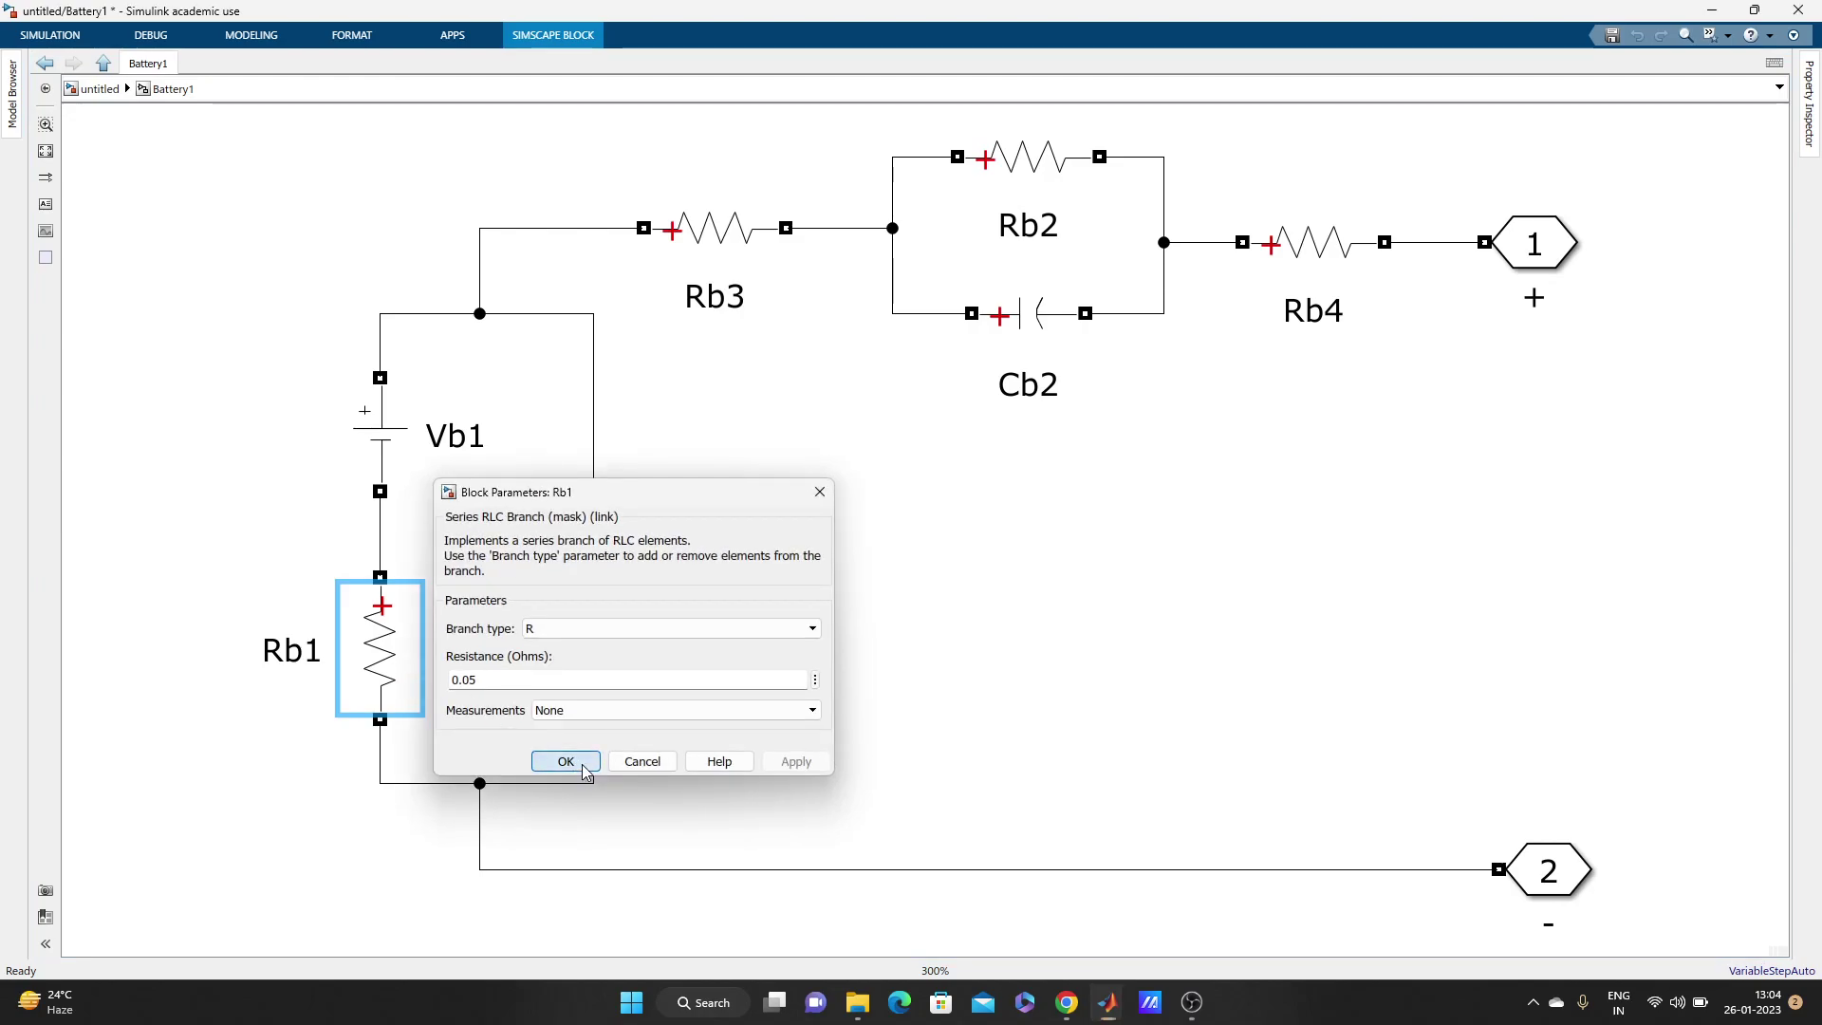
left_click(595, 616)
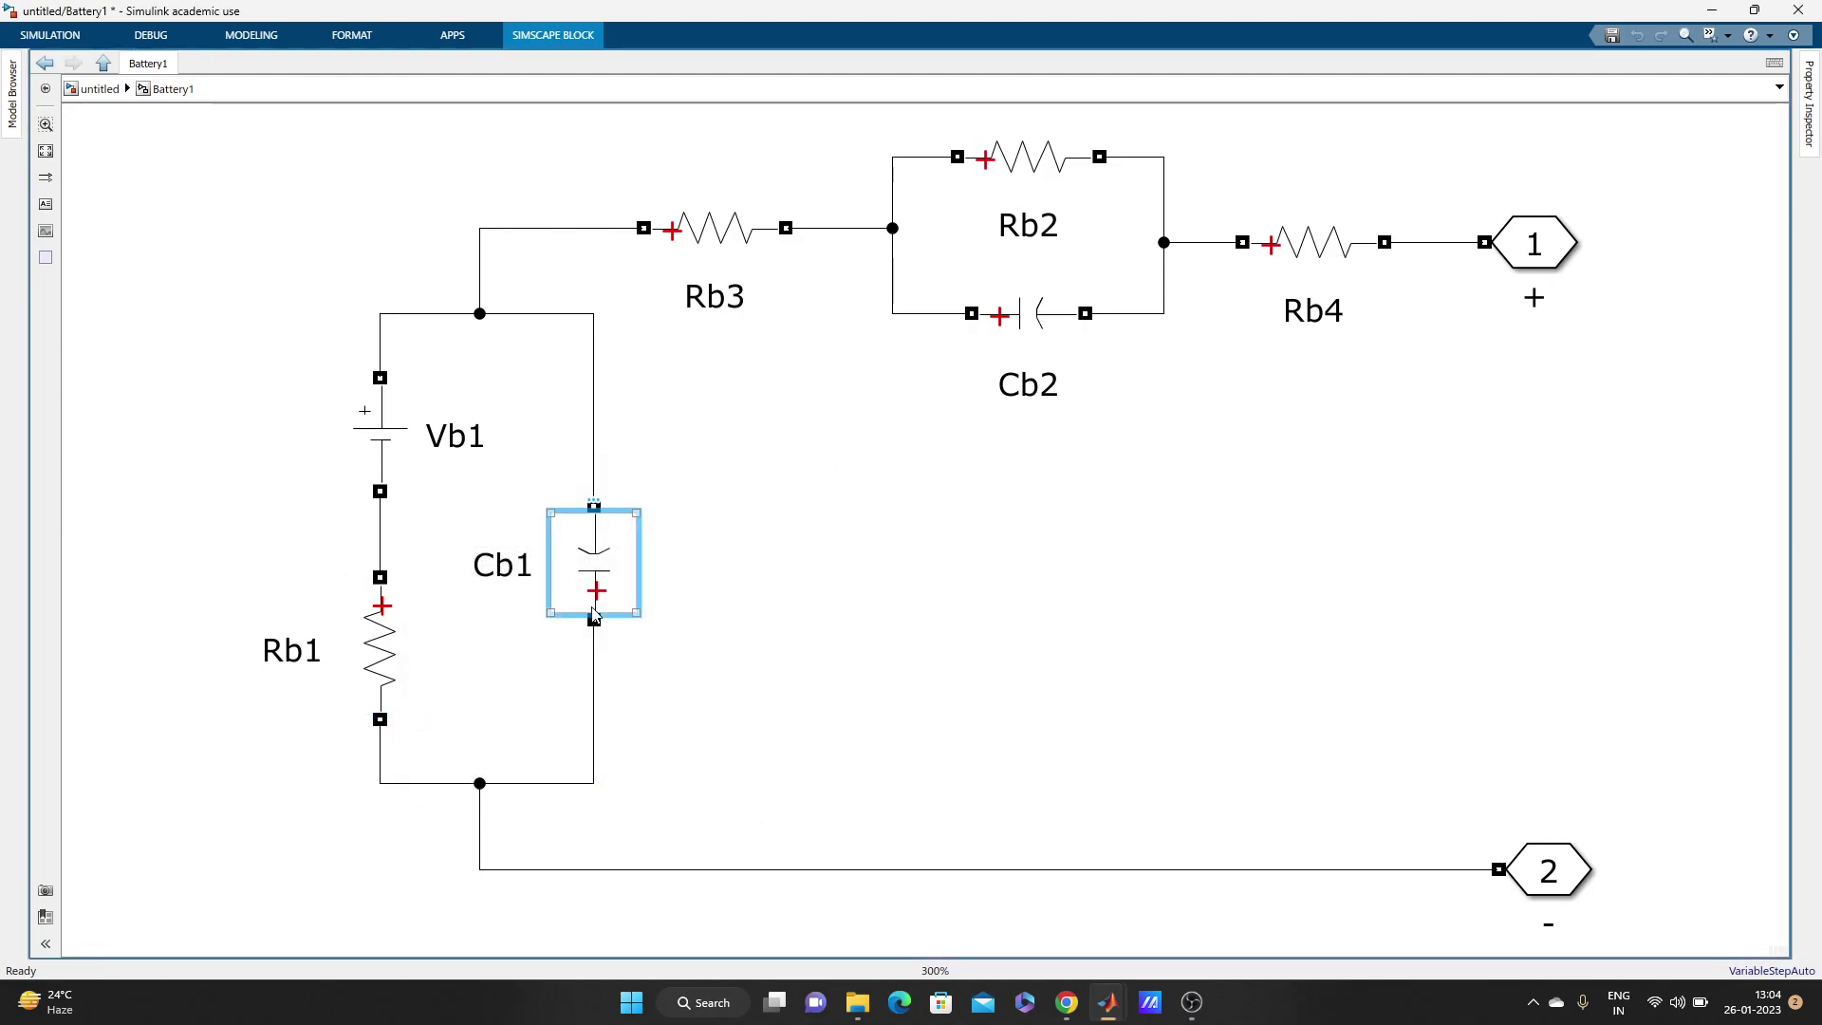
double_click(596, 615)
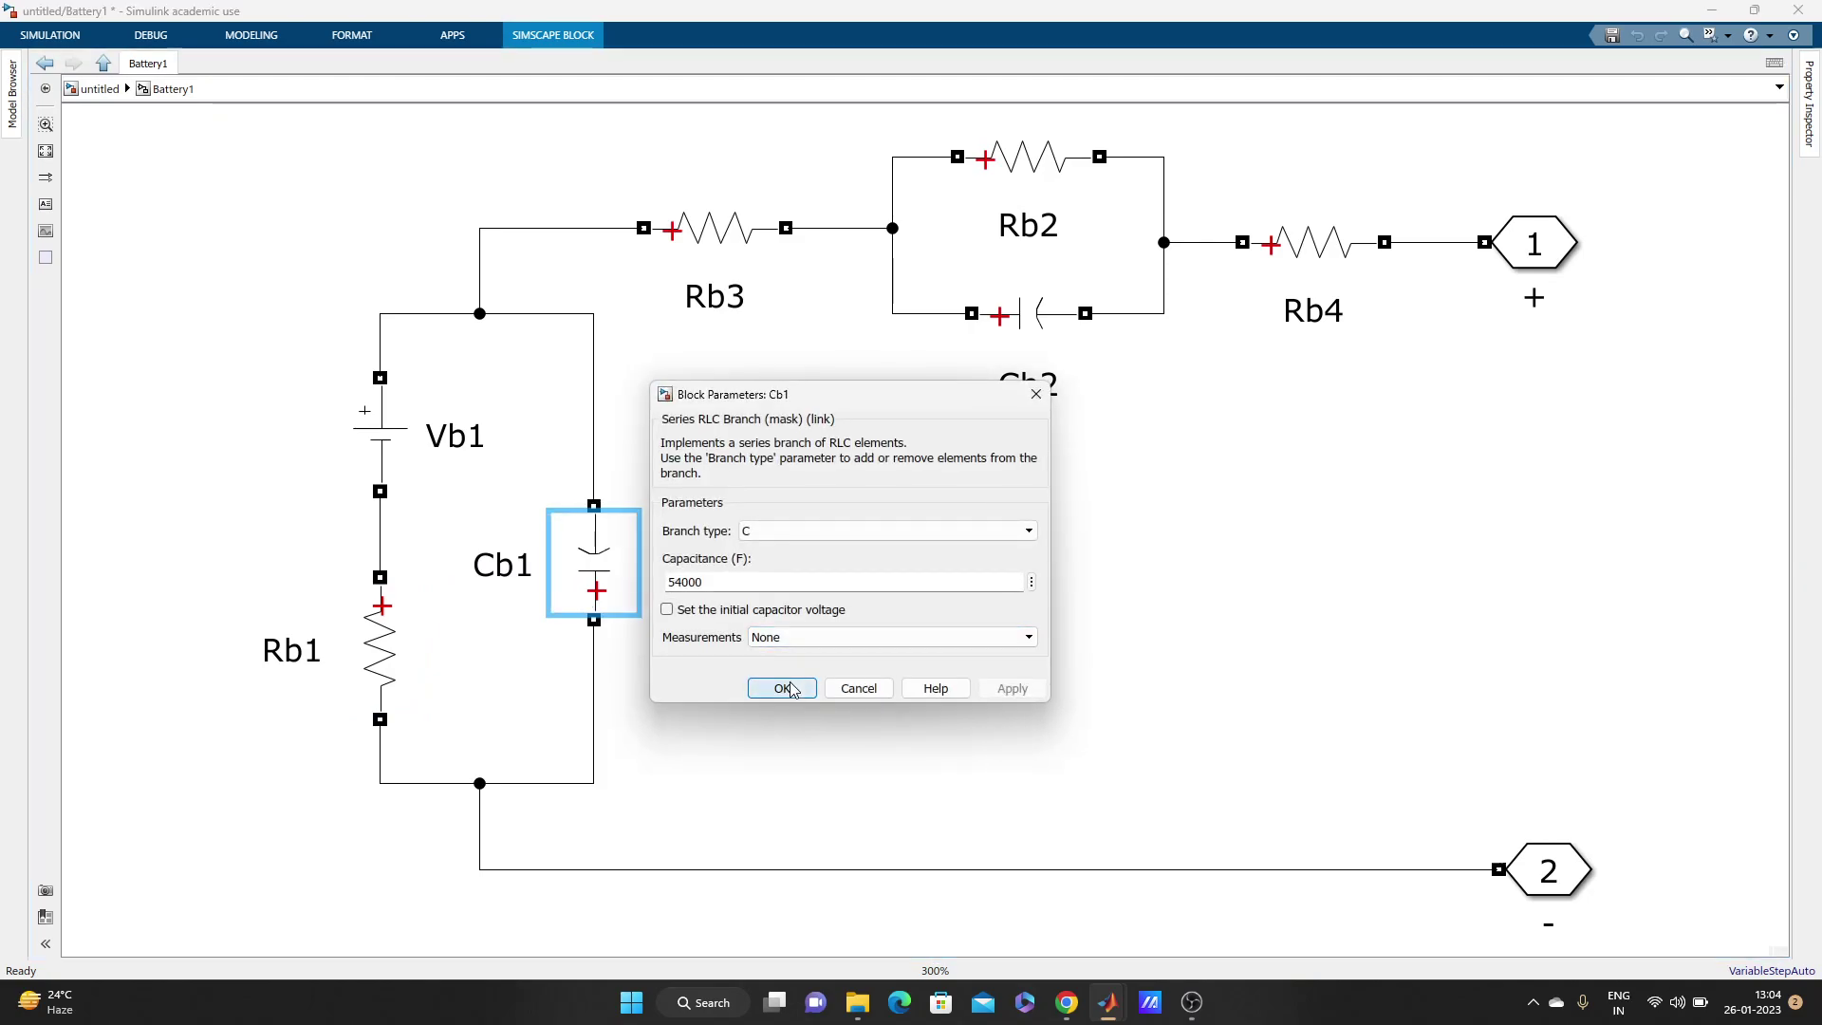
left_click(787, 688)
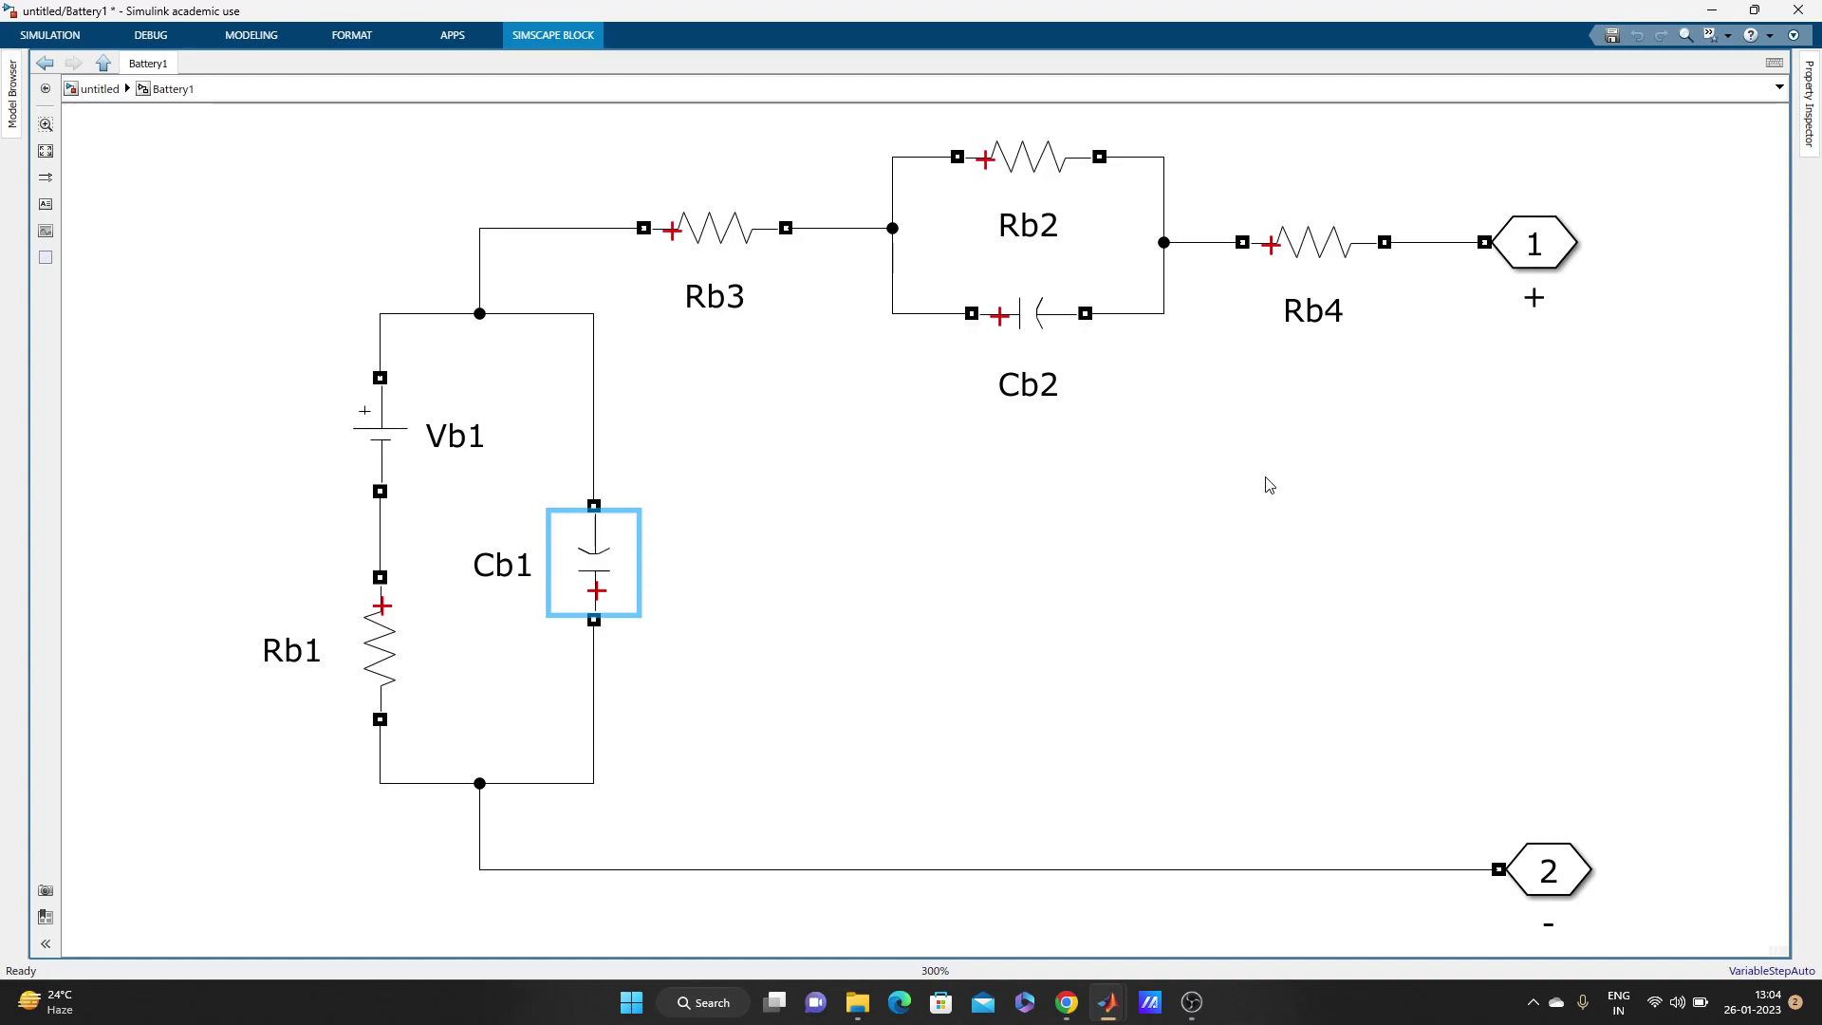
left_click(1022, 330)
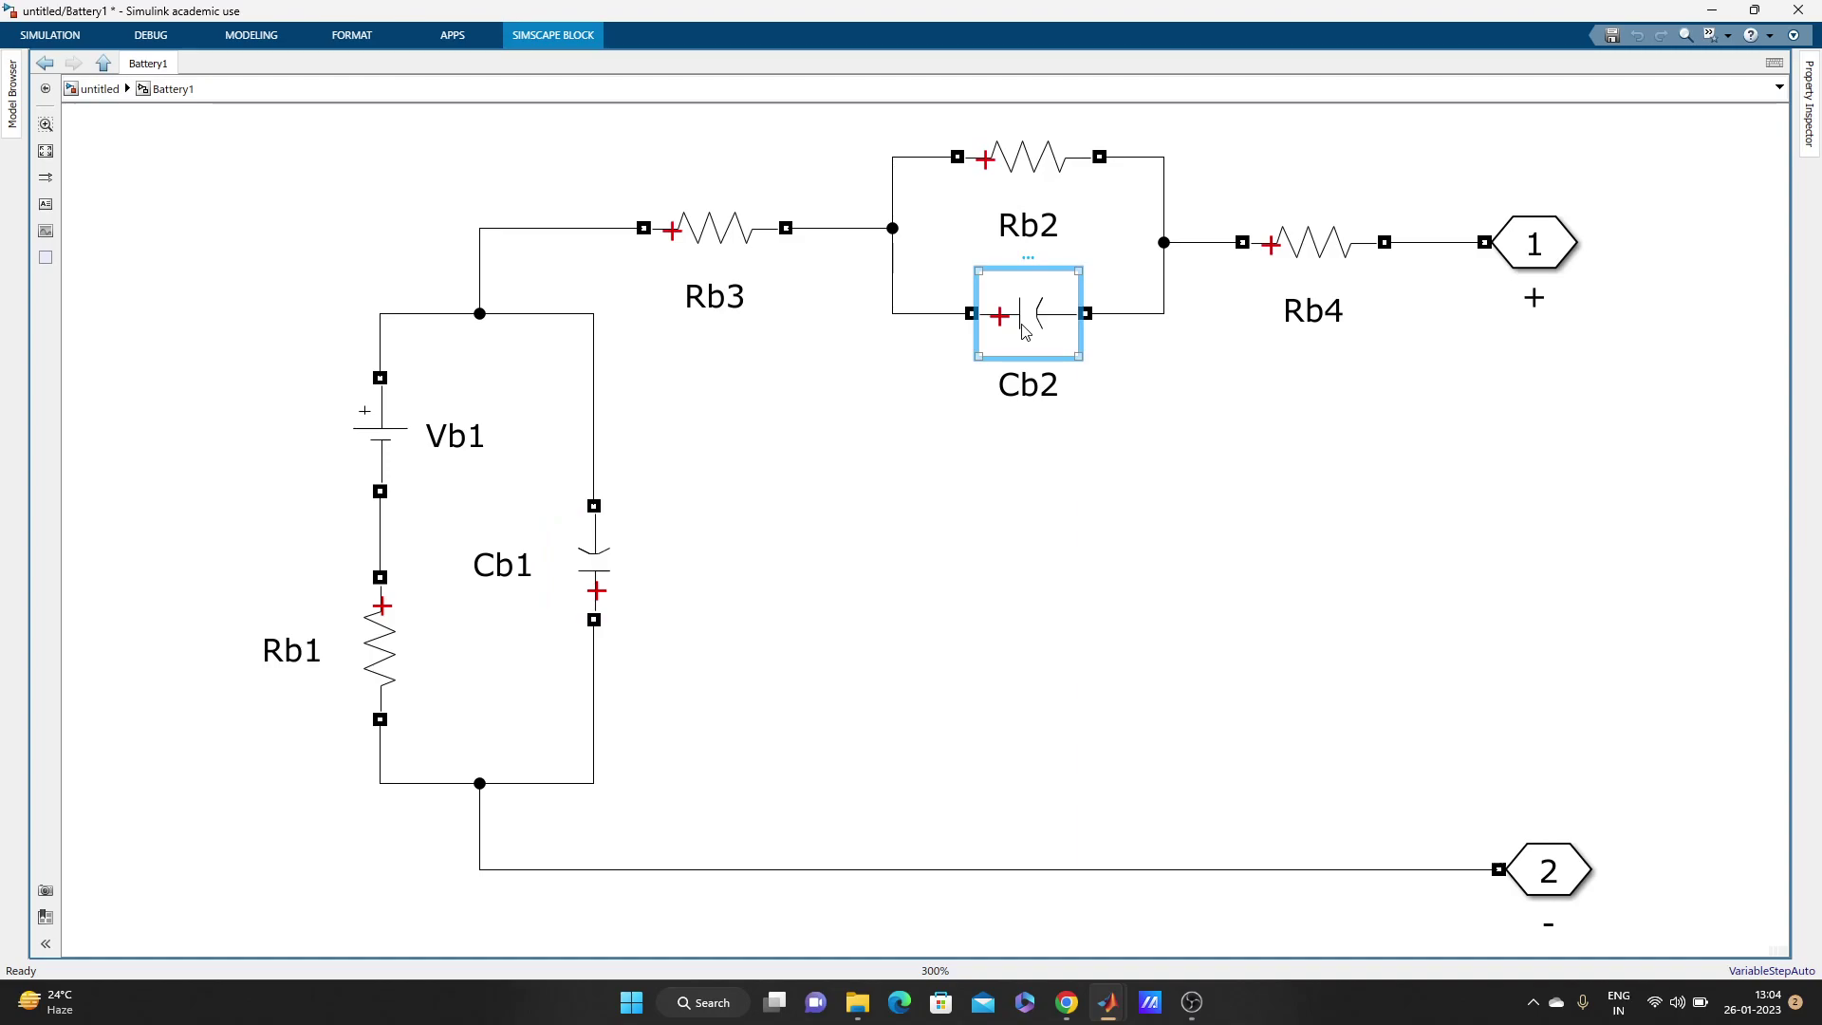
double_click(1022, 331)
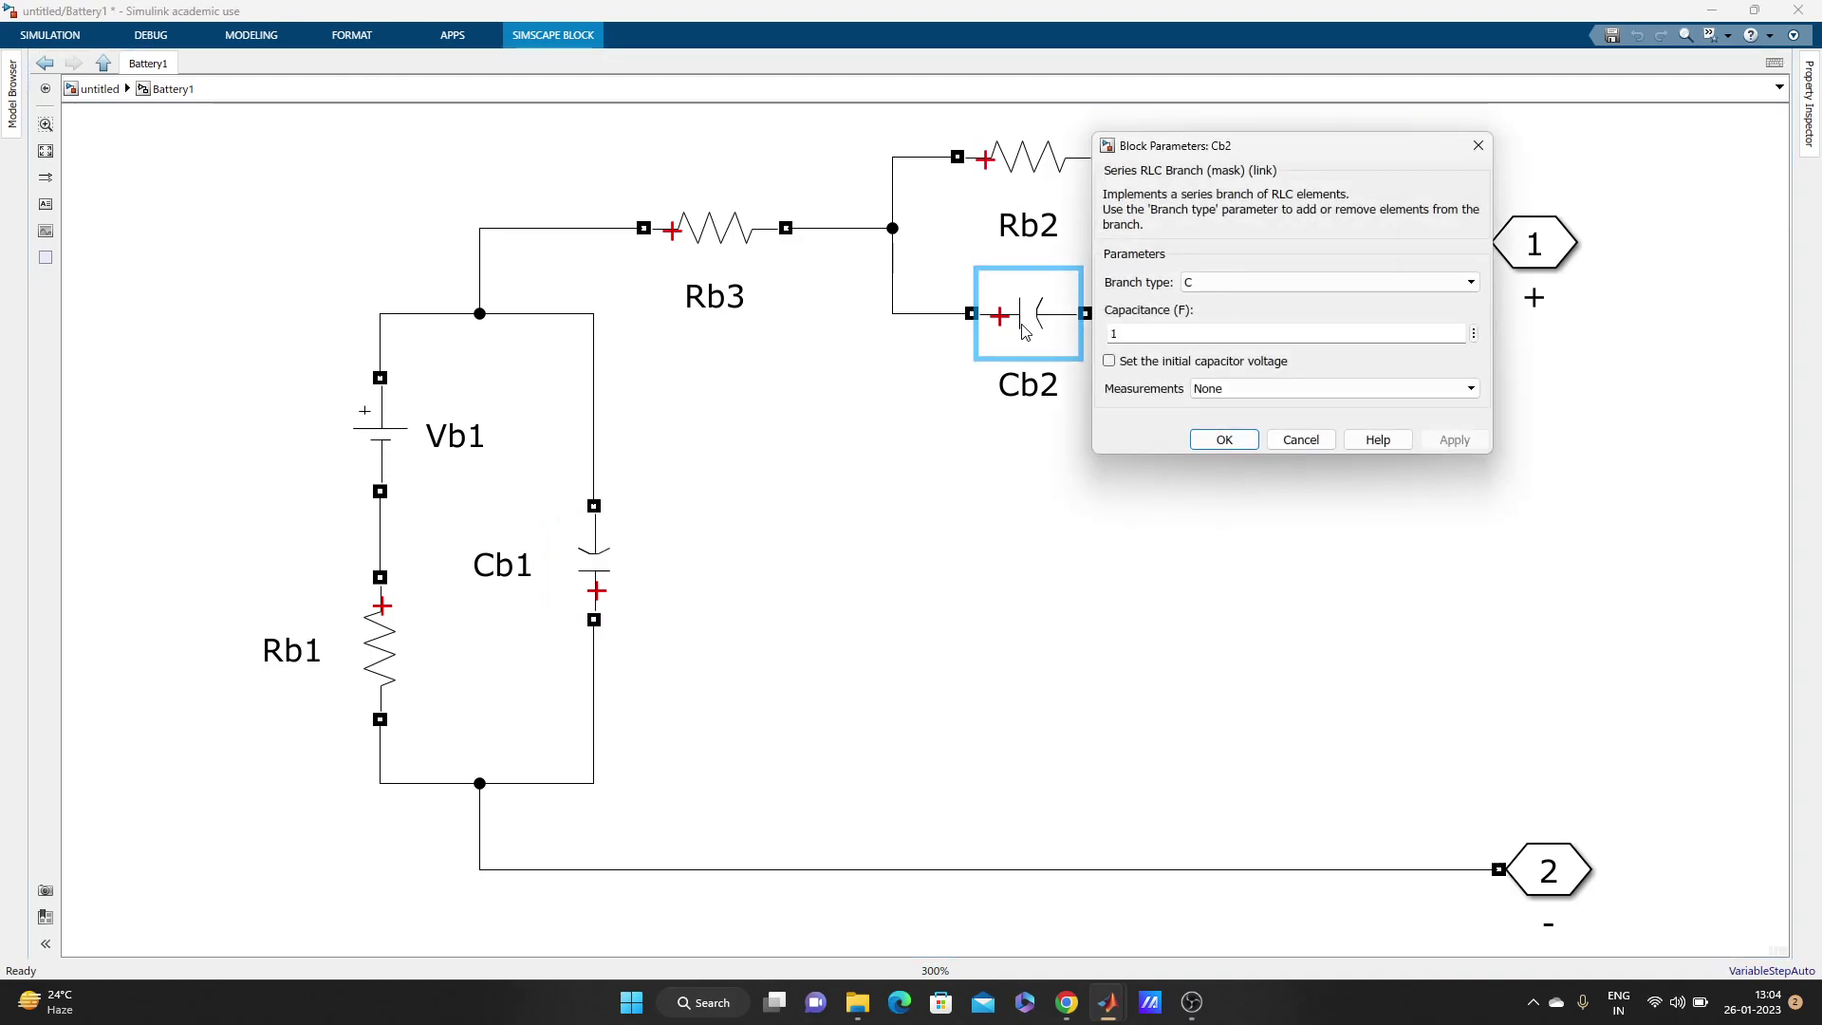
left_click(1243, 439)
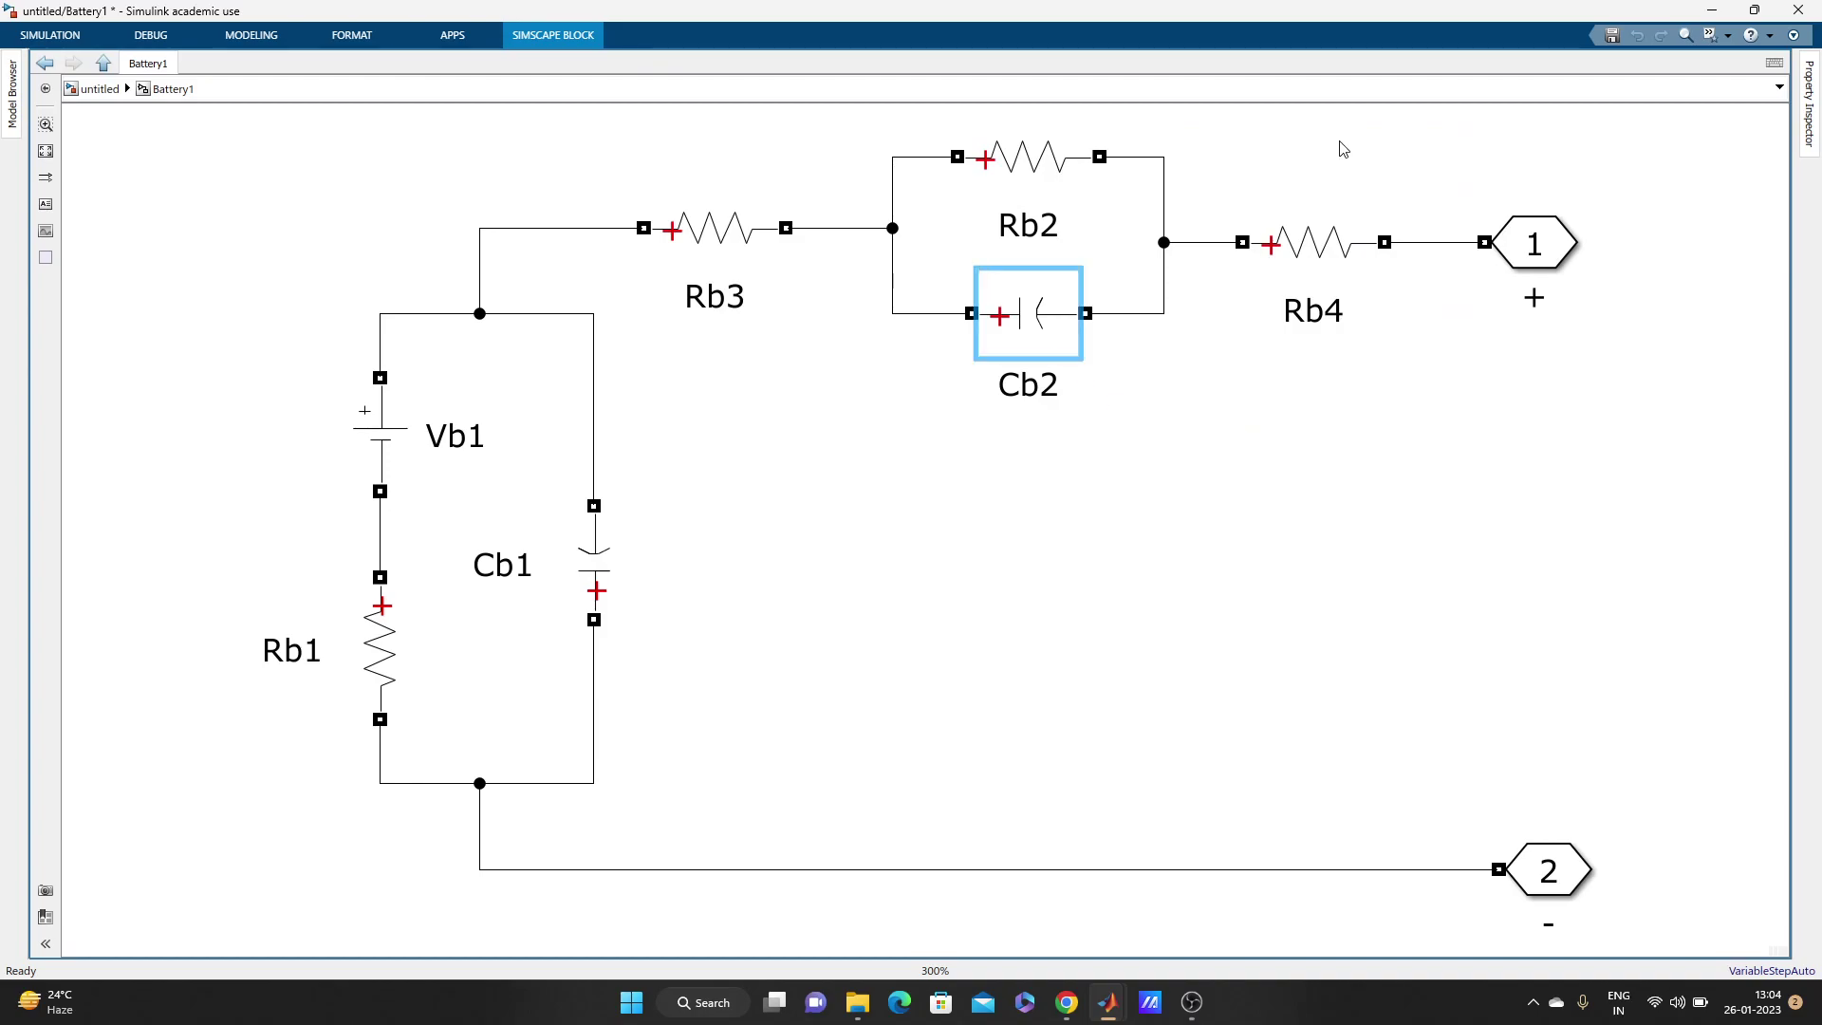
left_click(1563, 236)
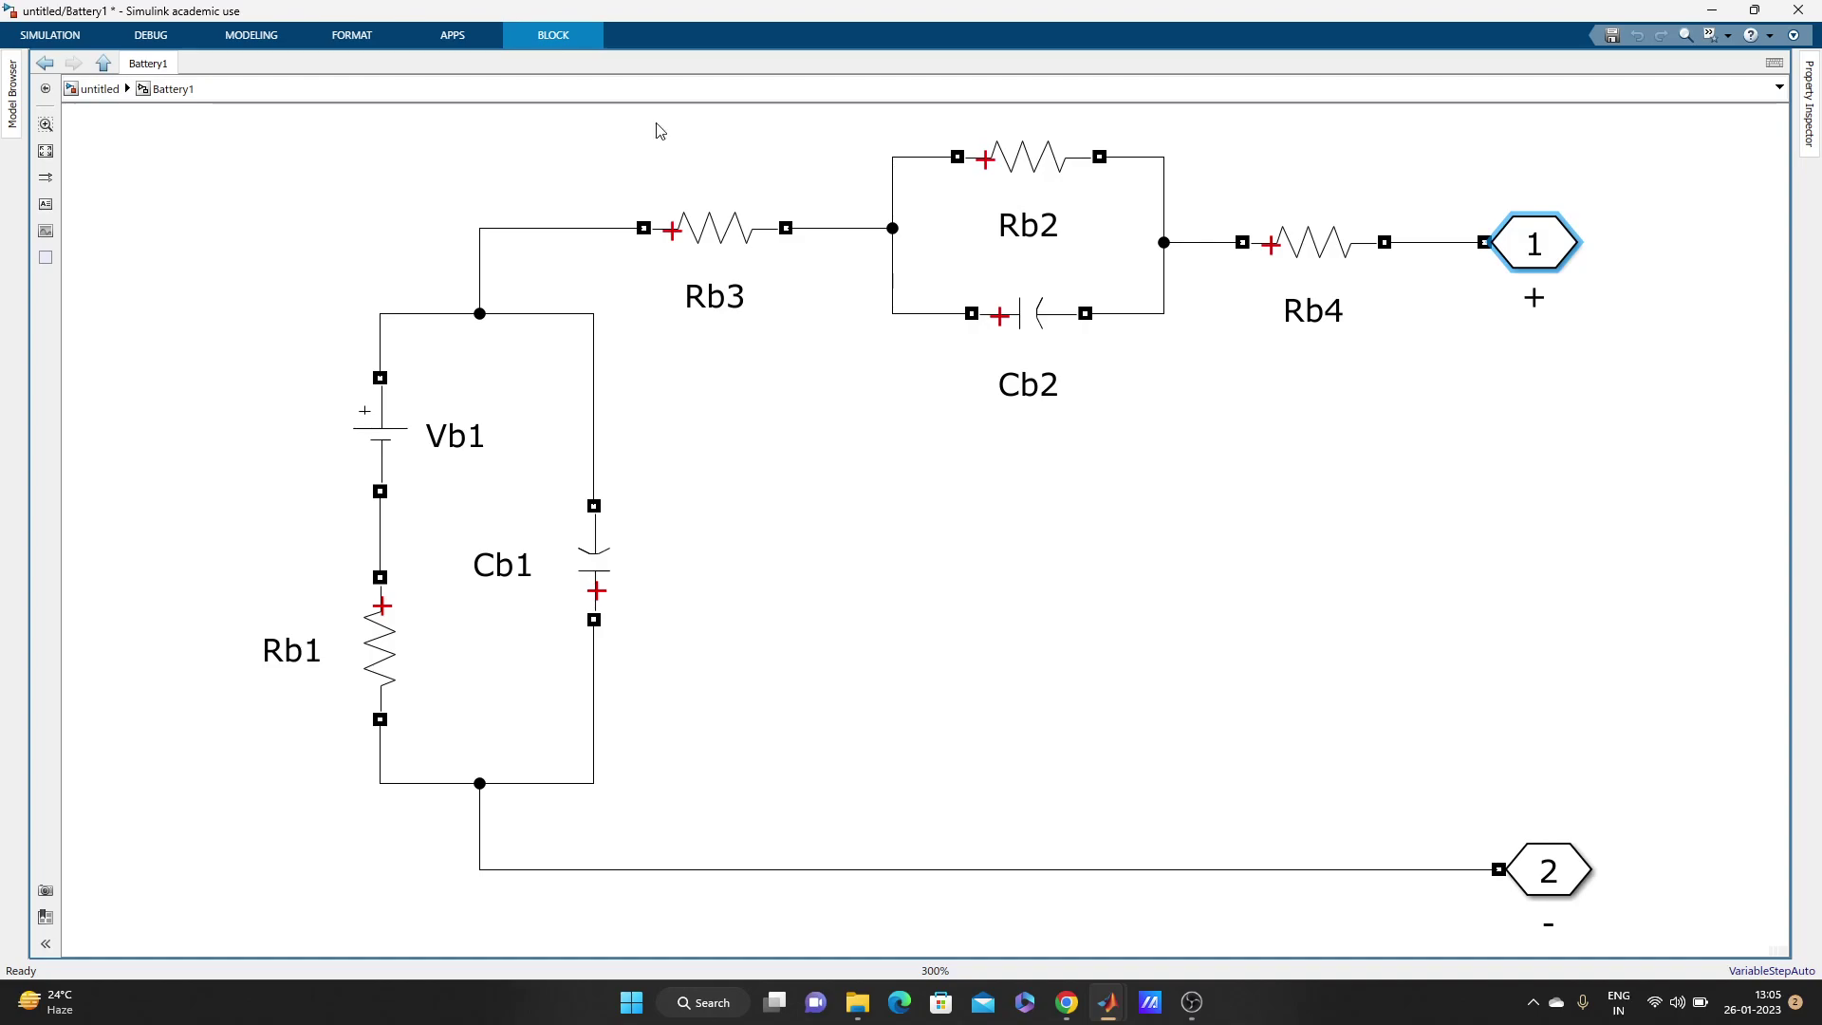
- Back at the top-level model, inspect the S2 tag and both IGBT switches, then reopen Battery1
left_click(100, 90)
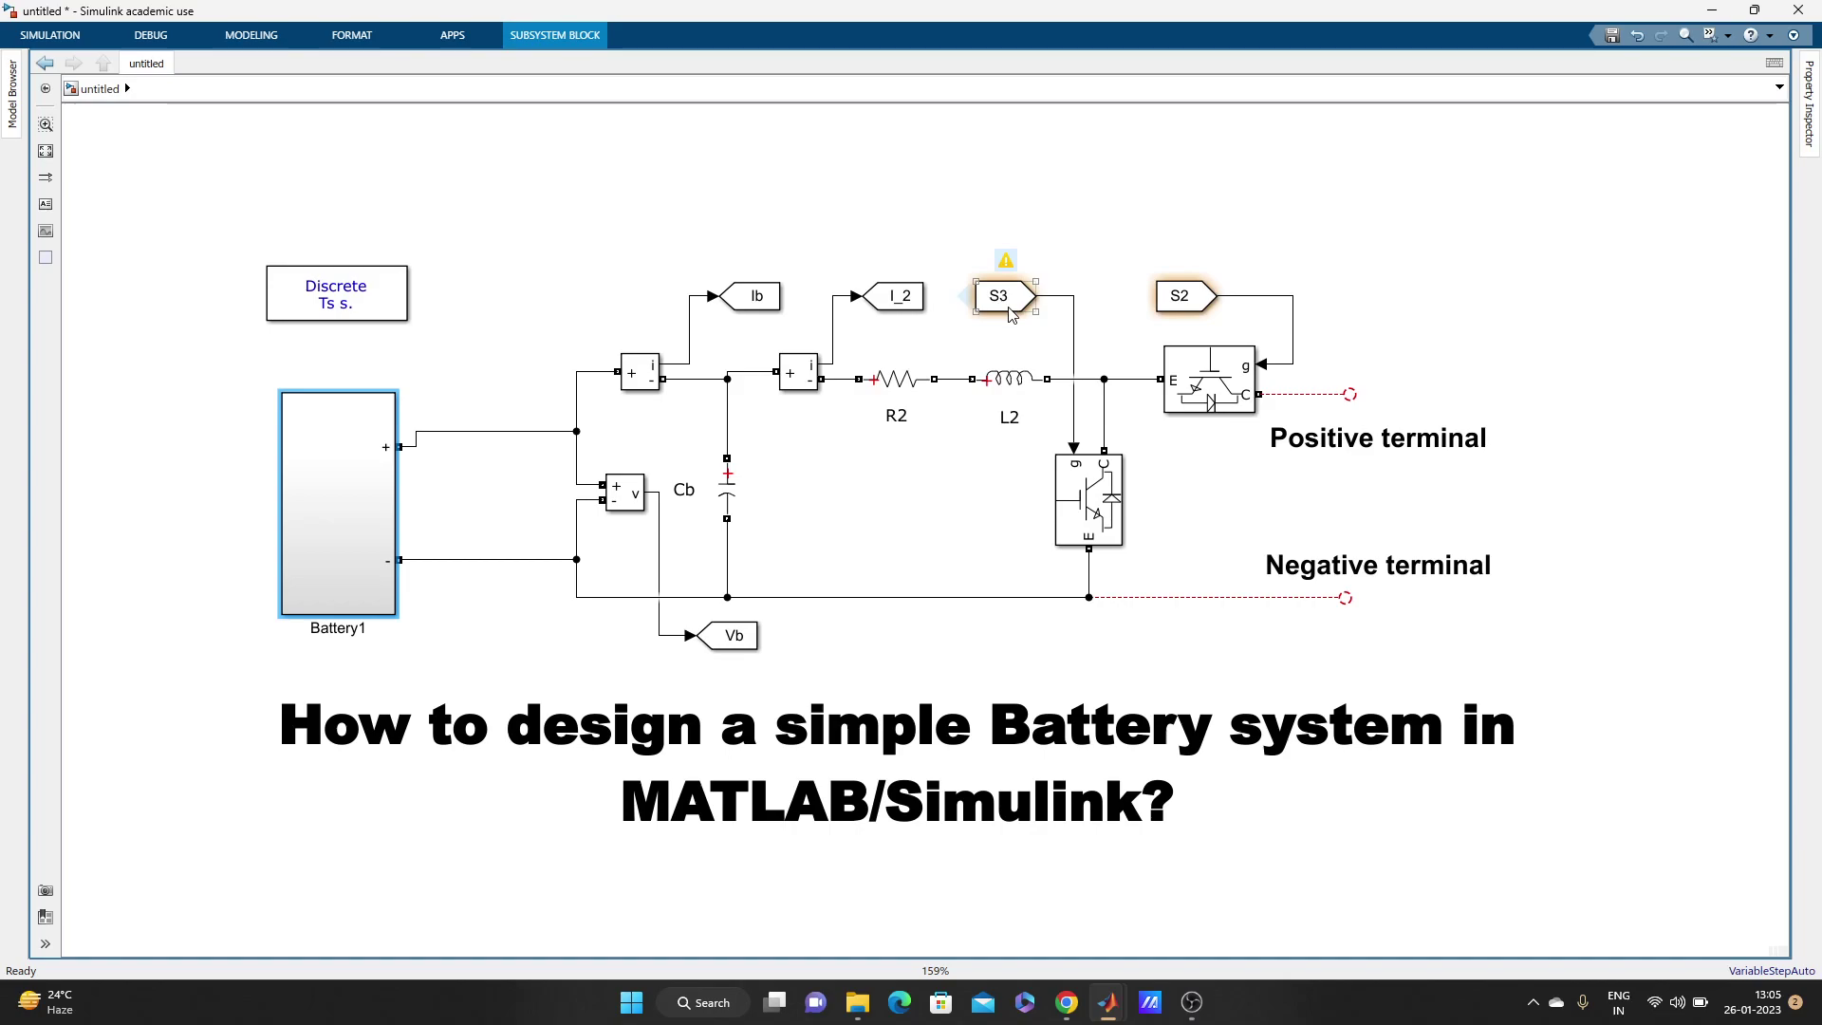
left_click(1187, 296)
left_click(1119, 502)
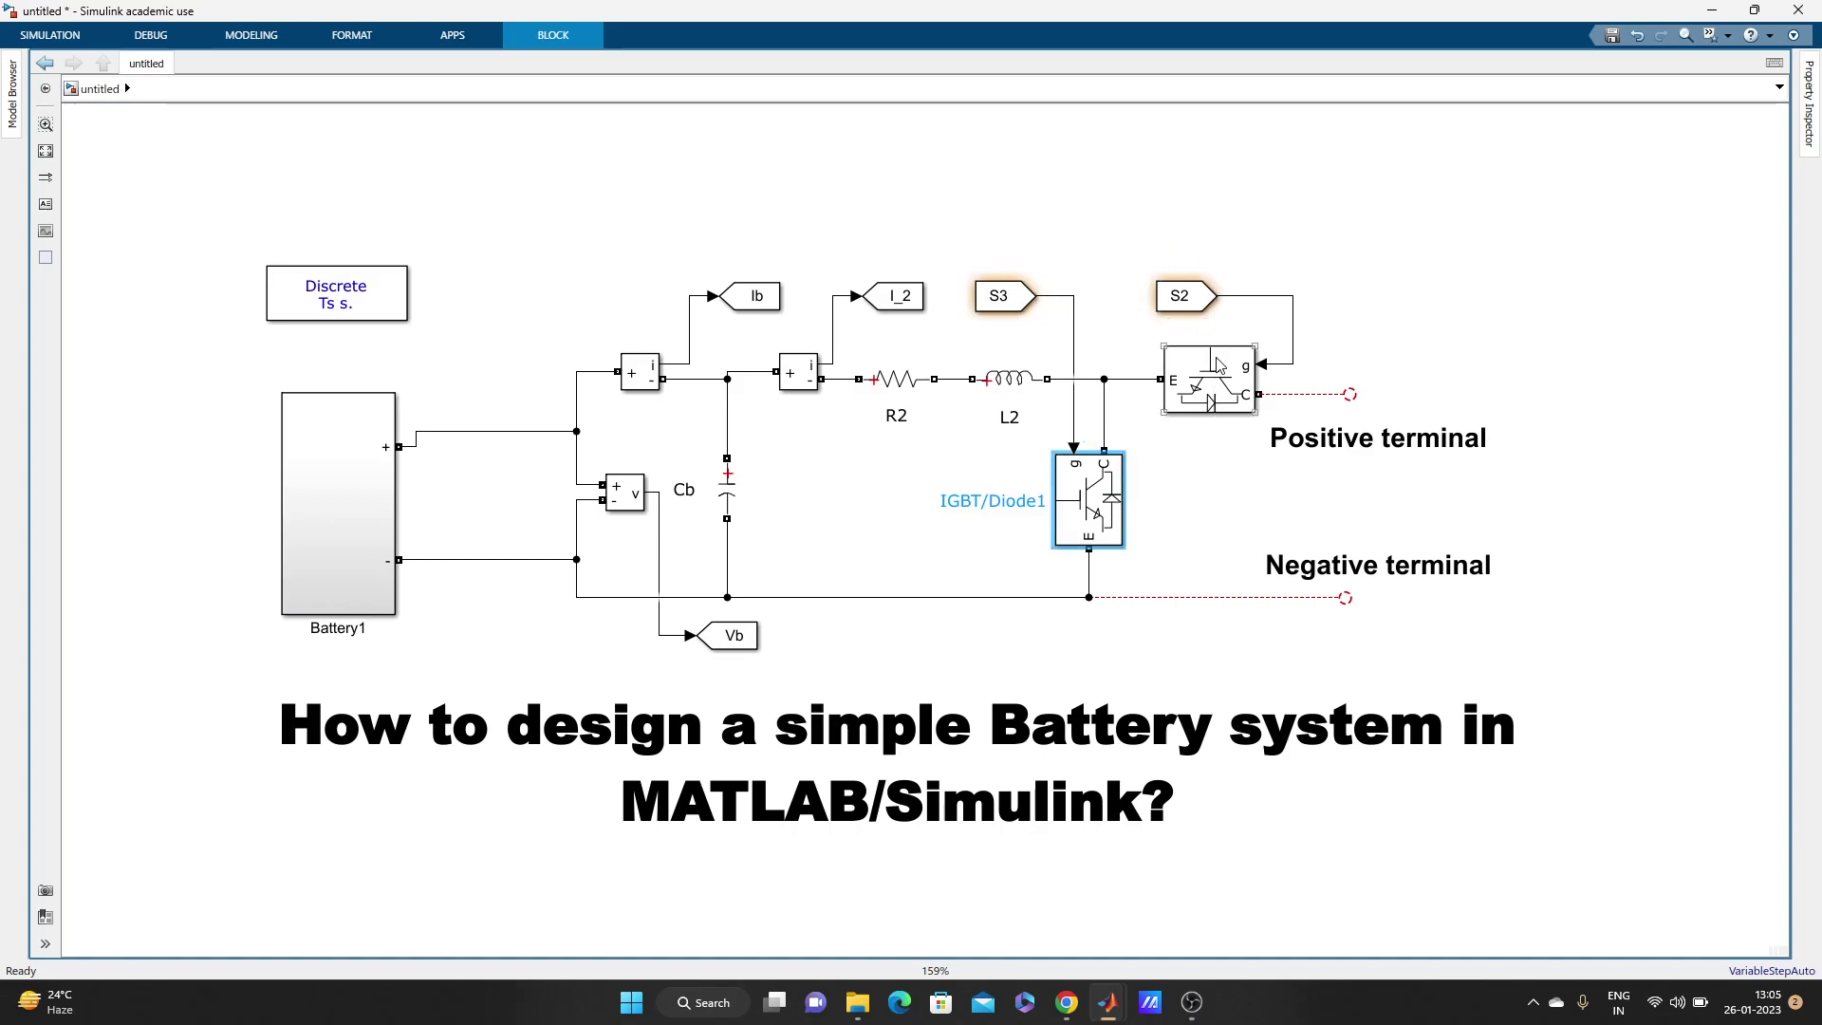
left_click(1193, 390)
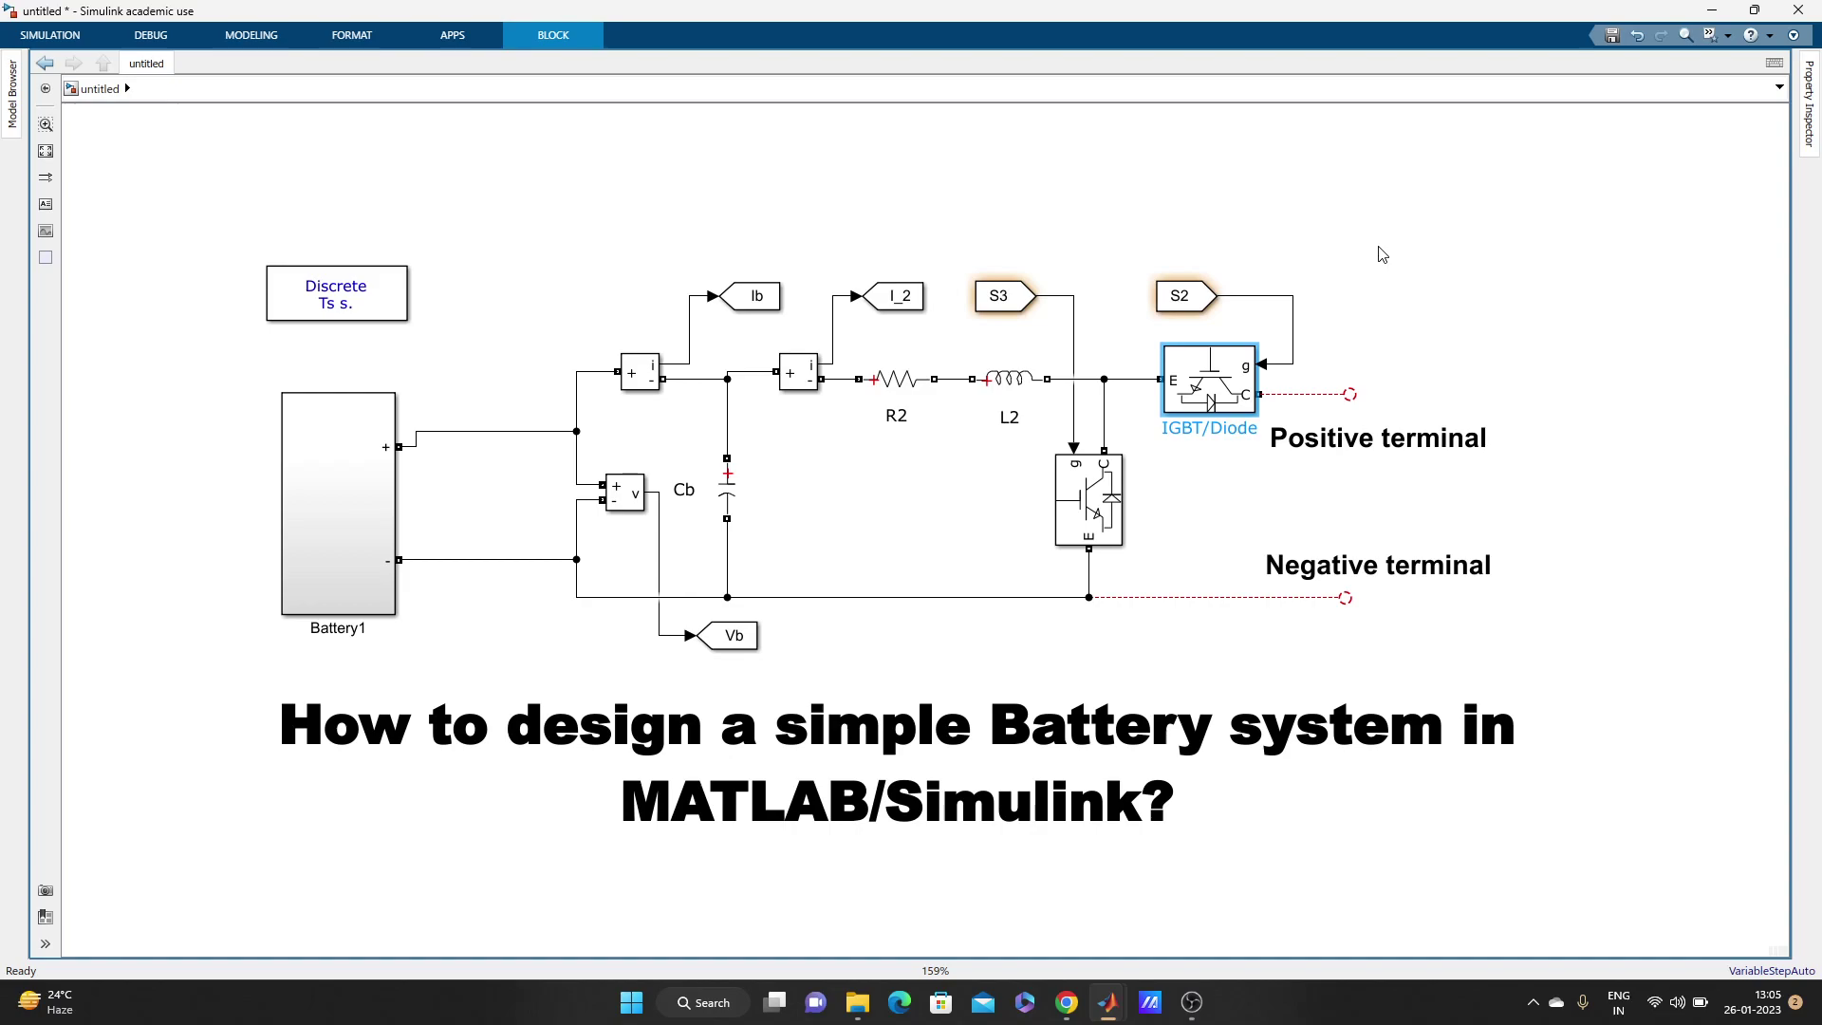
left_click(353, 461)
double_click(355, 461)
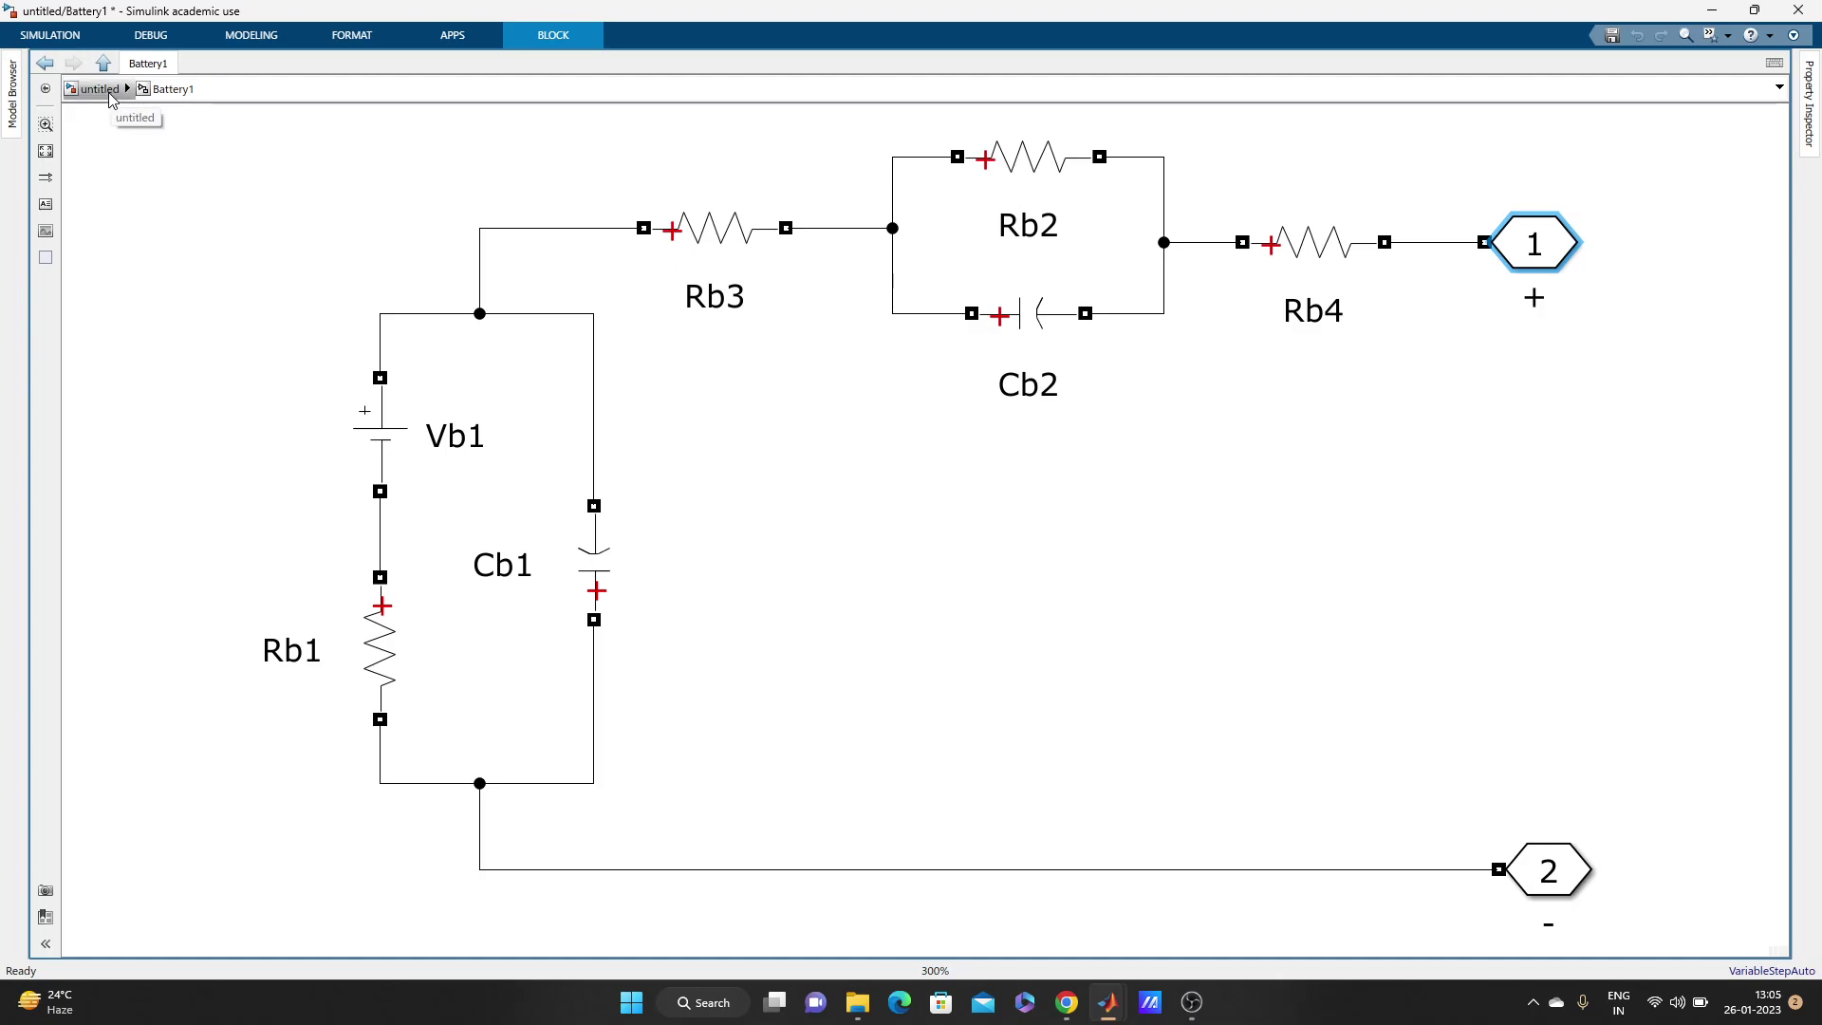
left_click(102, 91)
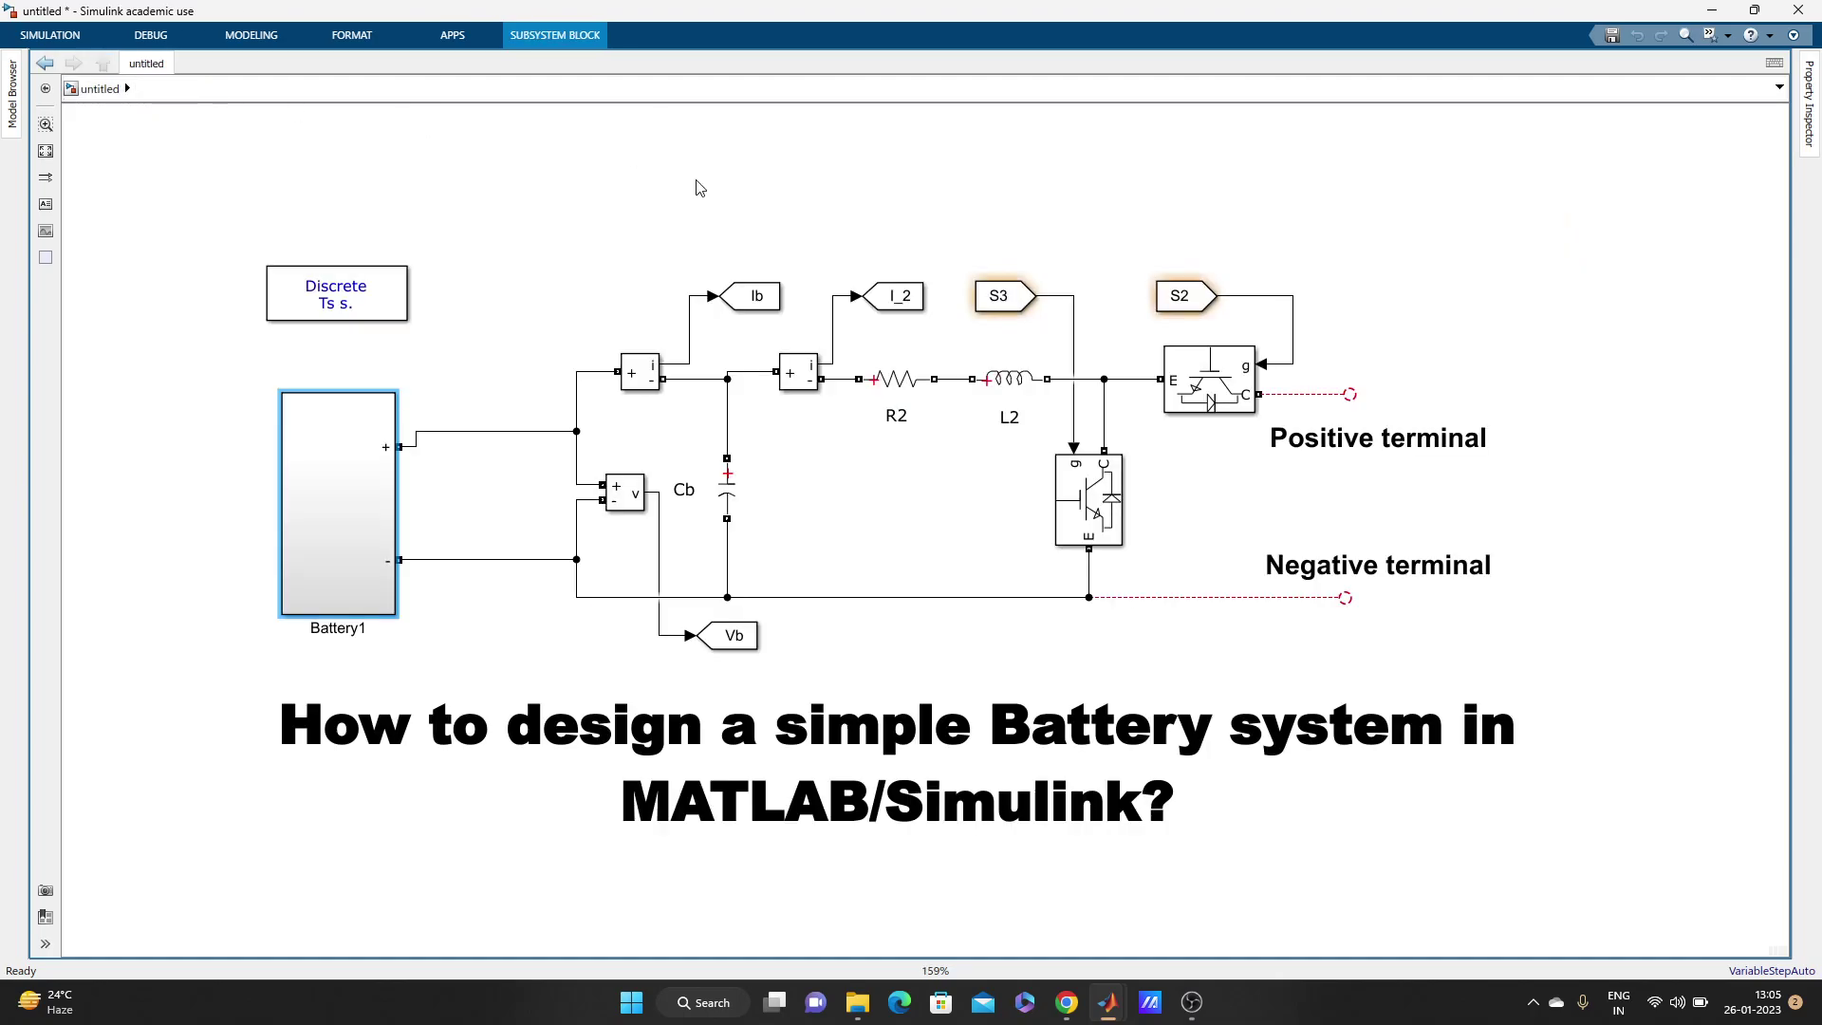